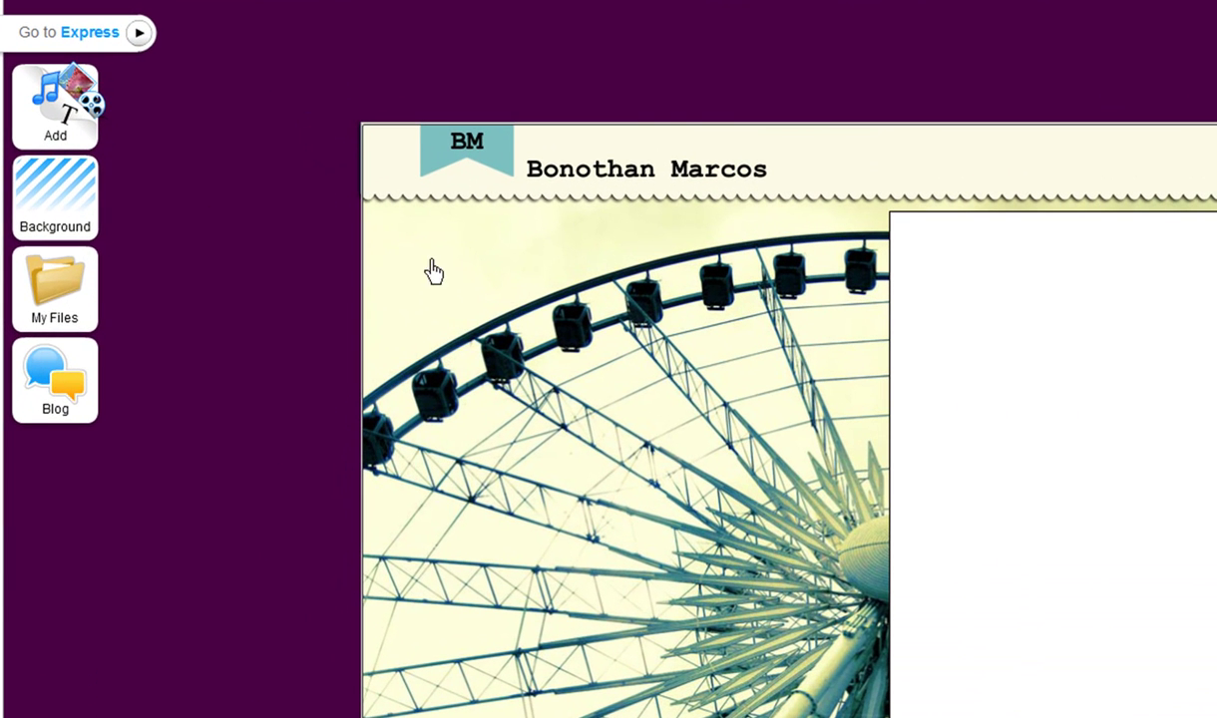
Drag the Wufoo Form HTML widget onto the photography page's right-hand white panel.
left_click(71, 157)
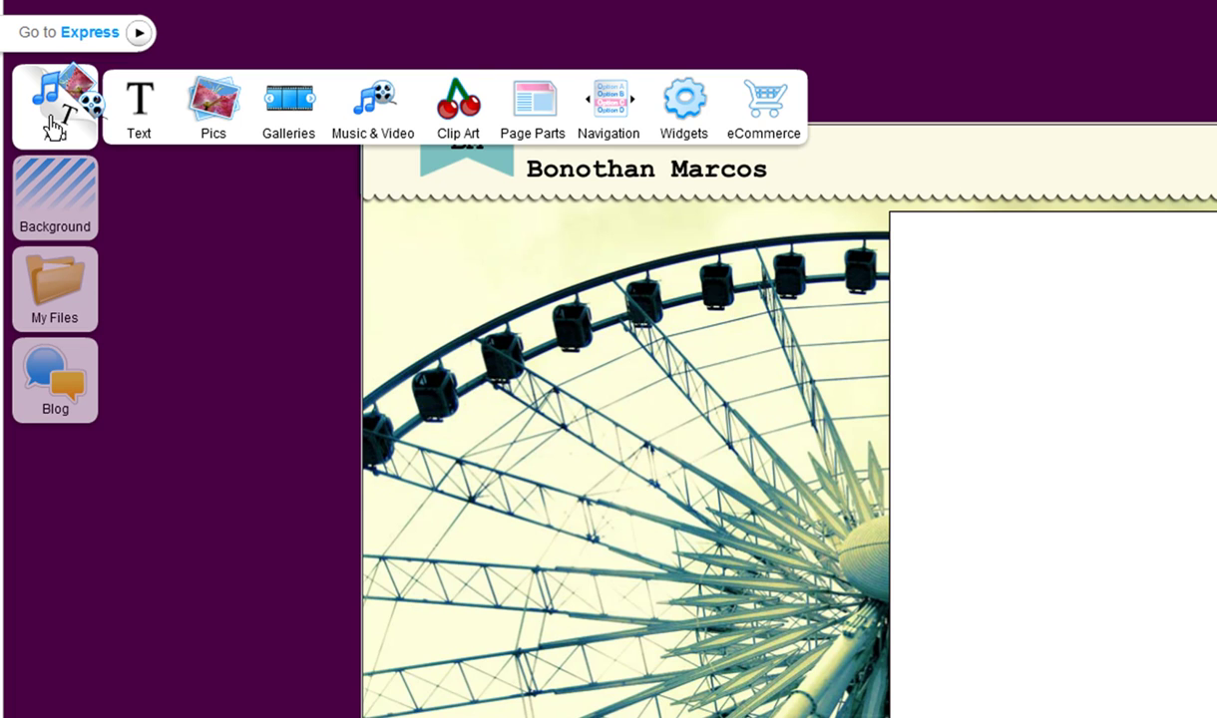
mouse_move(681, 117)
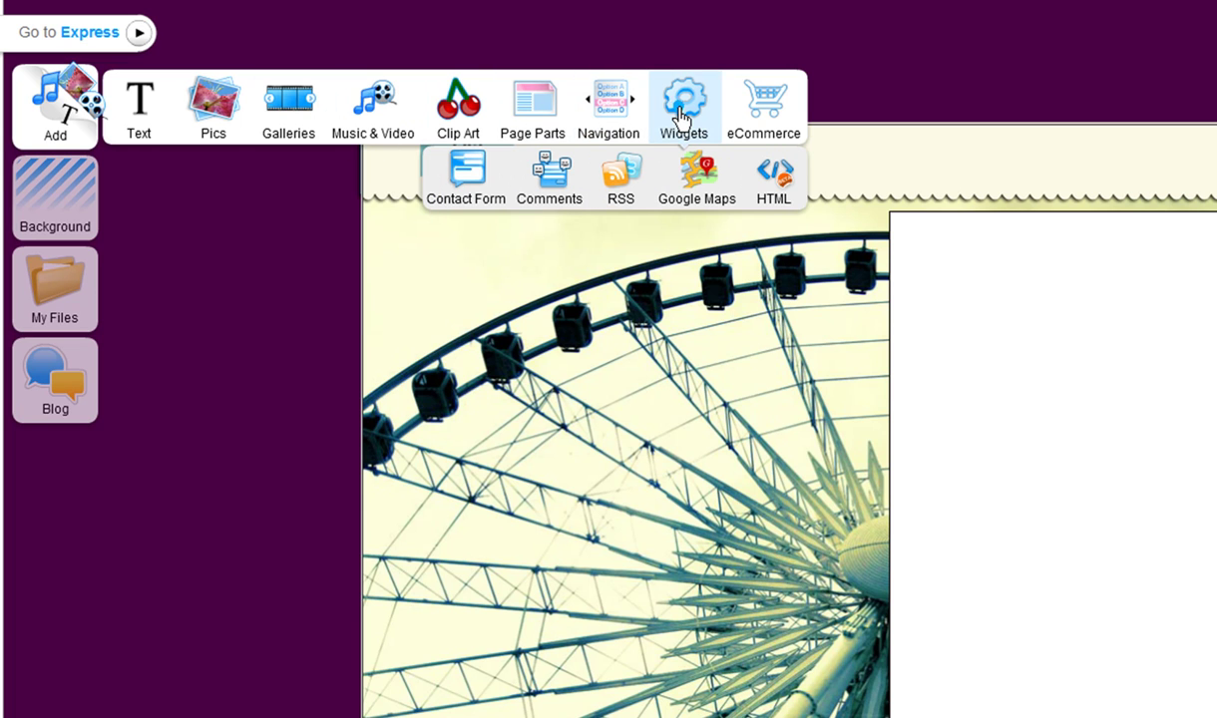
left_click(773, 177)
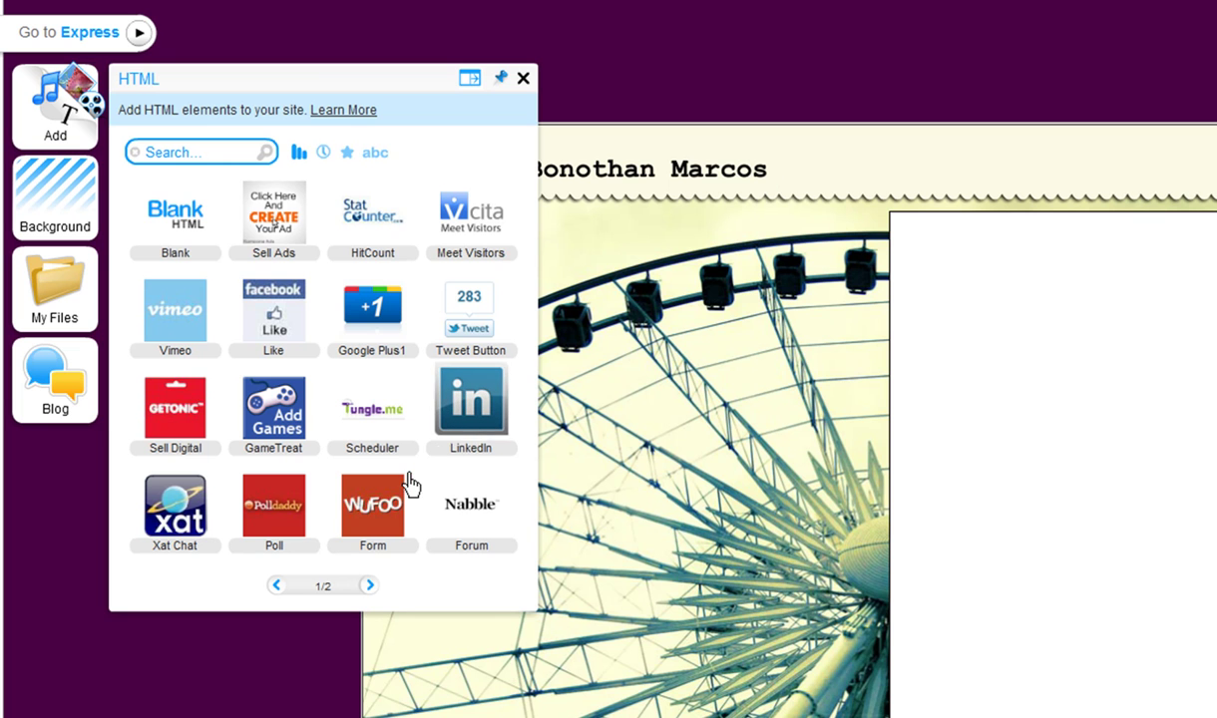
left_click_drag(371, 513, 369, 517)
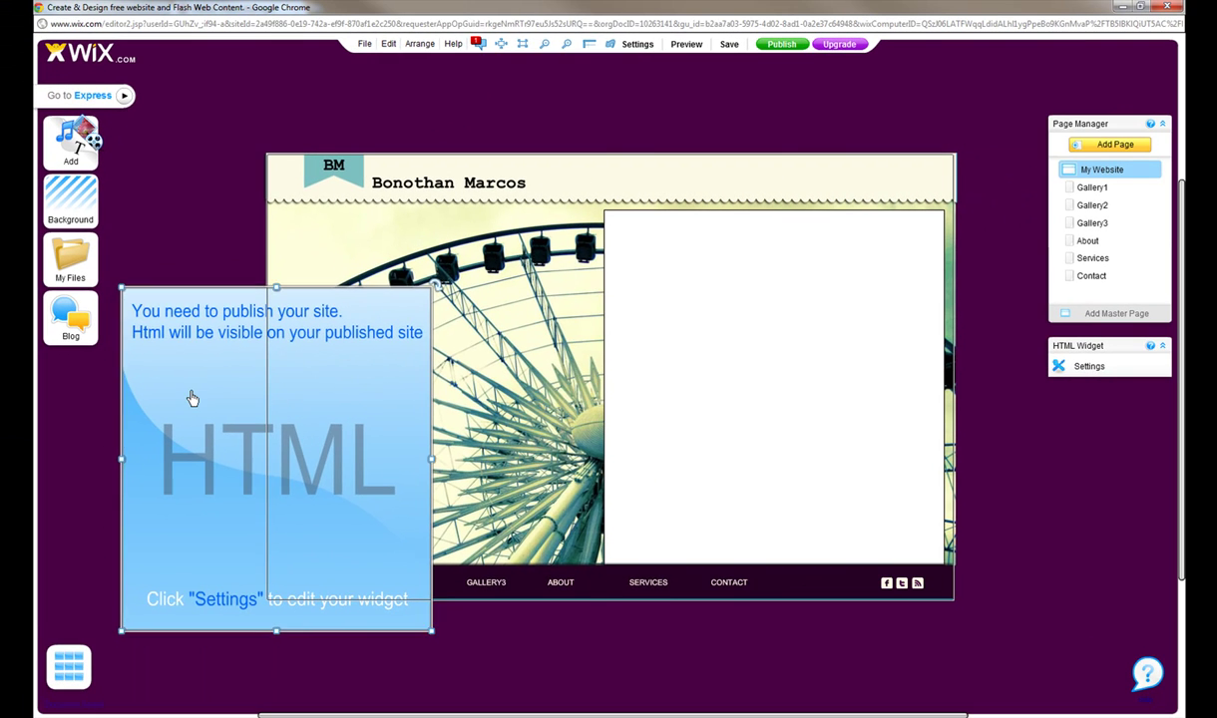
left_click_drag(244, 507, 996, 416)
left_click_drag(673, 341, 690, 326)
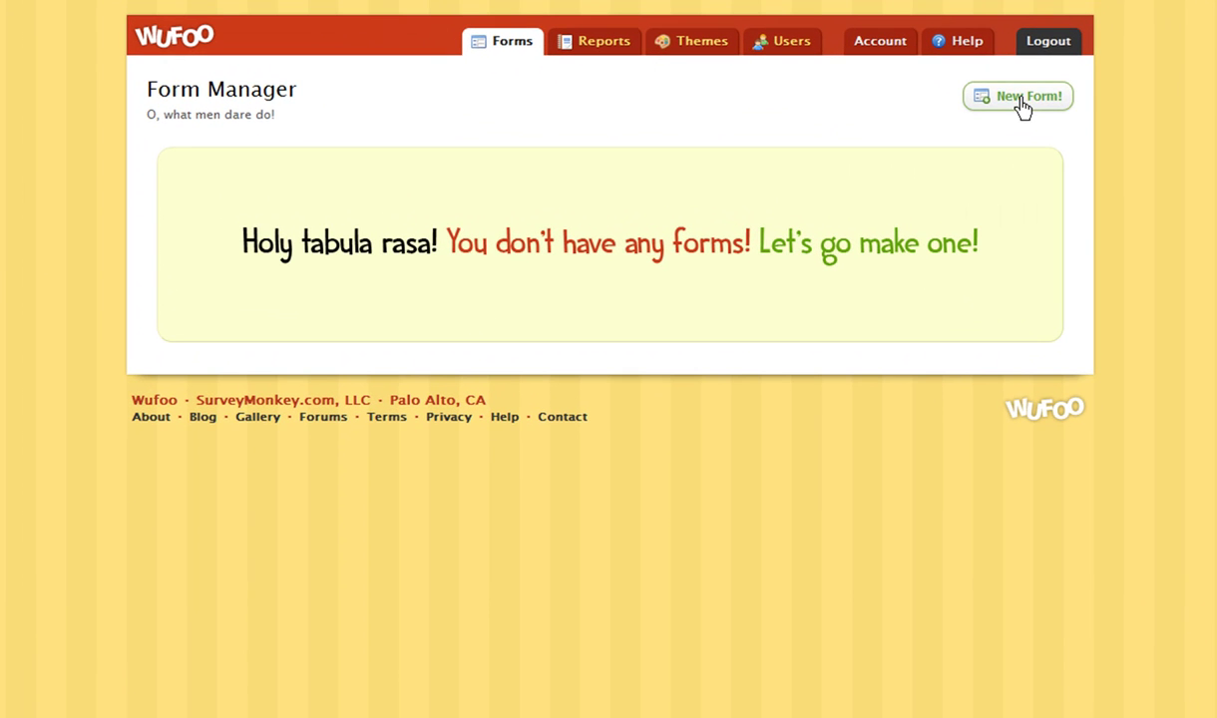
Create a new Wufoo form and rename it from Untitled Form to 'Next Vacation'.
left_click(1016, 104)
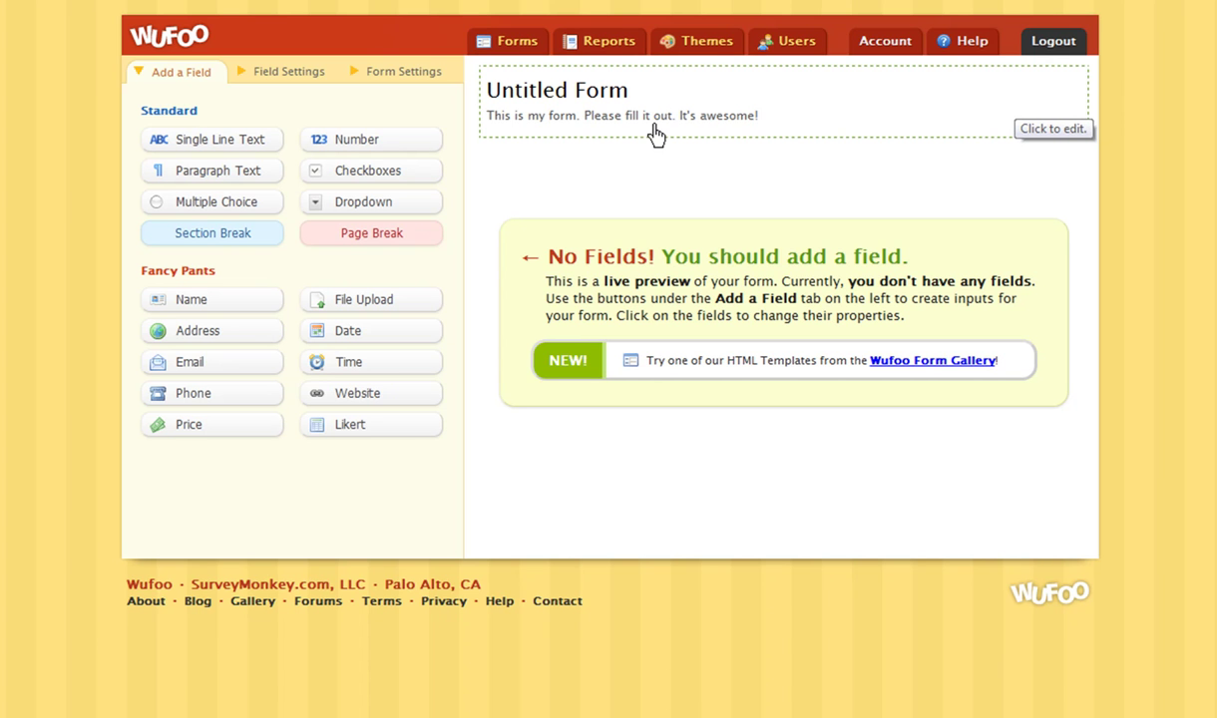
left_click(599, 100)
left_click(220, 133)
left_click_drag(220, 133, 112, 147)
type("Next Vacation")
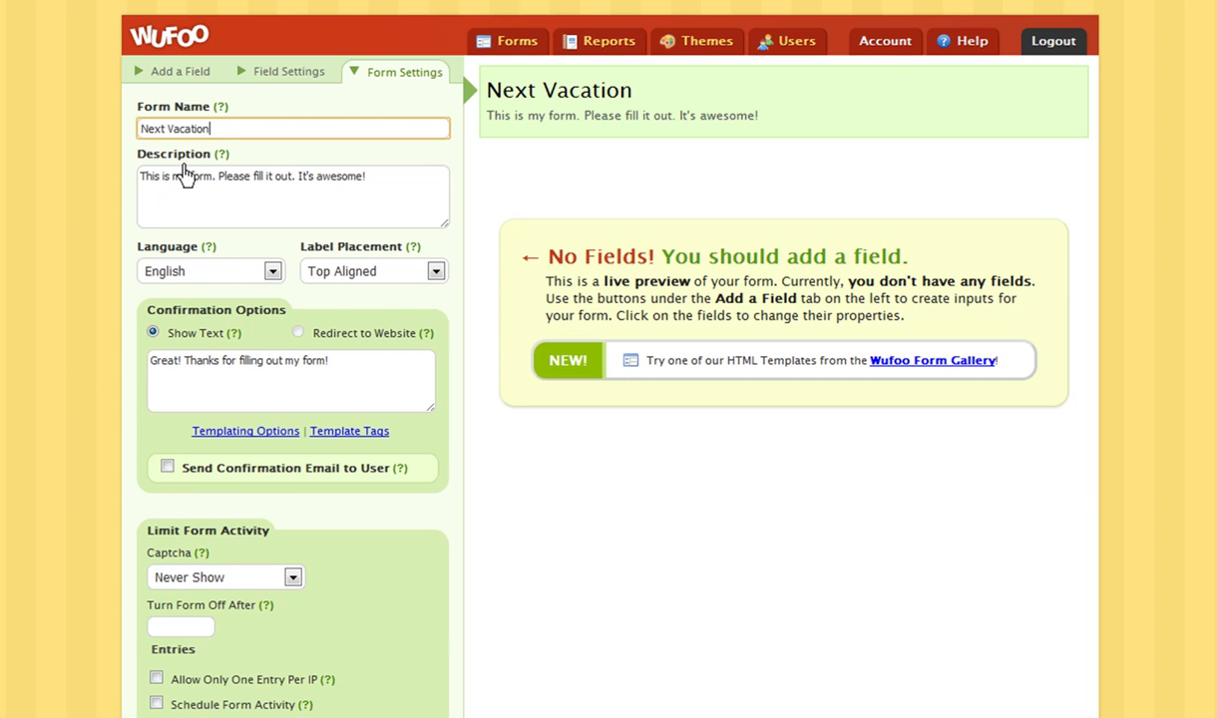
left_click(173, 80)
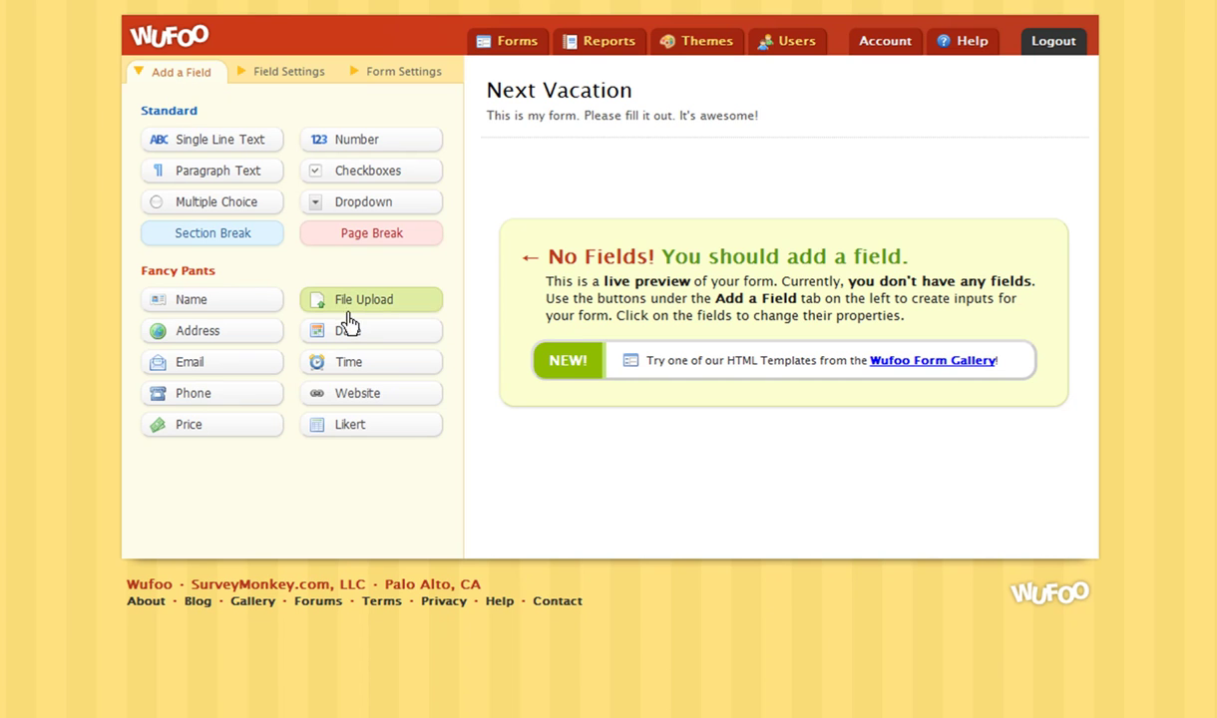
Add Name, Email, Dropdown and Paragraph Text fields to the form.
left_click(252, 315)
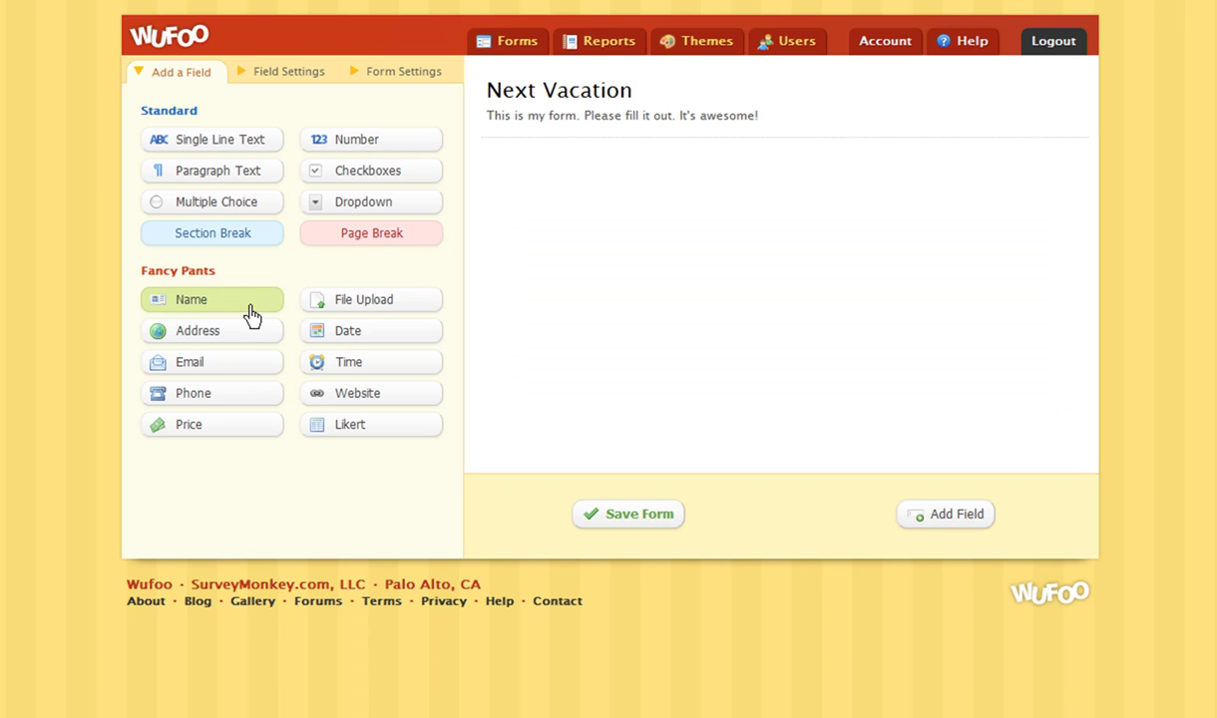
left_click(253, 367)
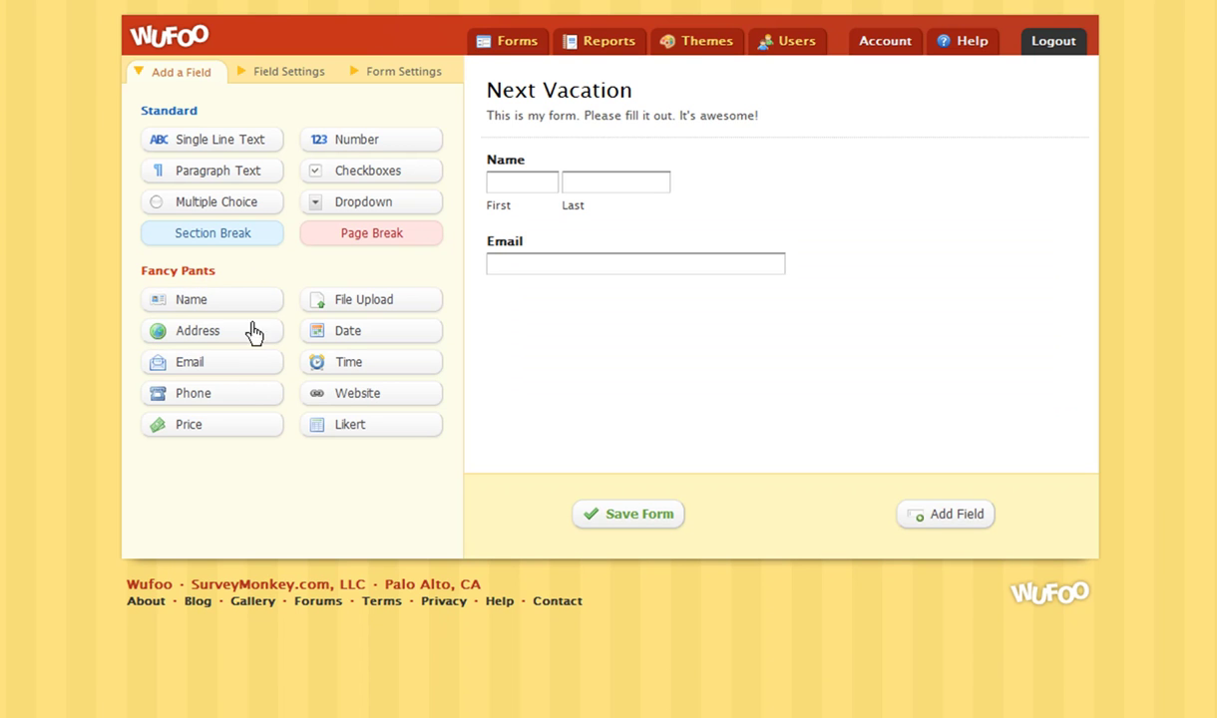
left_click(345, 209)
left_click(272, 180)
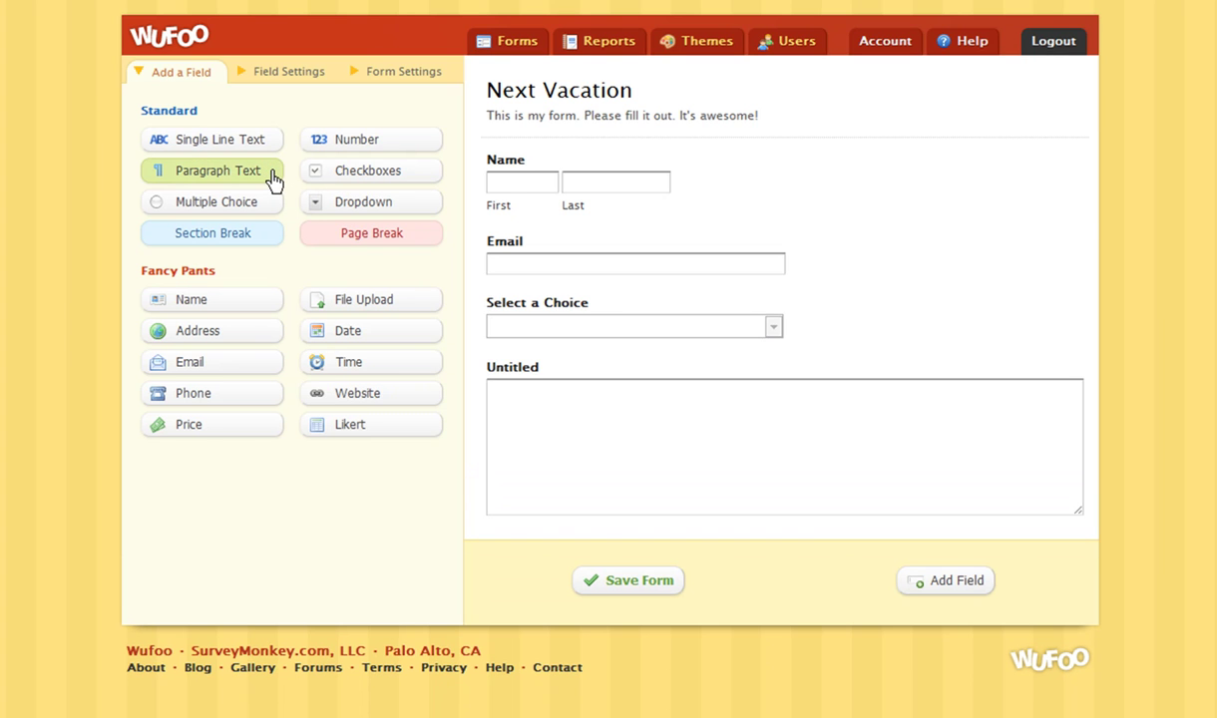
Relabel Name and make it required; make Email required with no duplicates allowed.
left_click(707, 195)
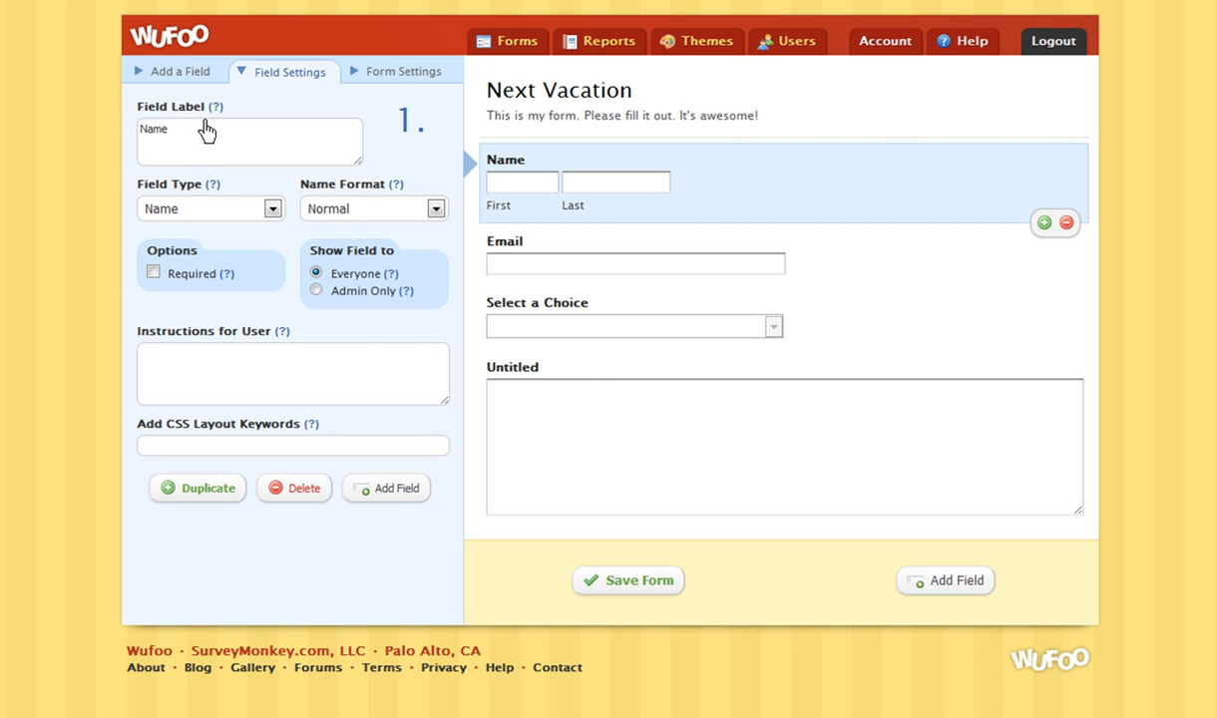
left_click_drag(202, 138, 133, 139)
type("Nam")
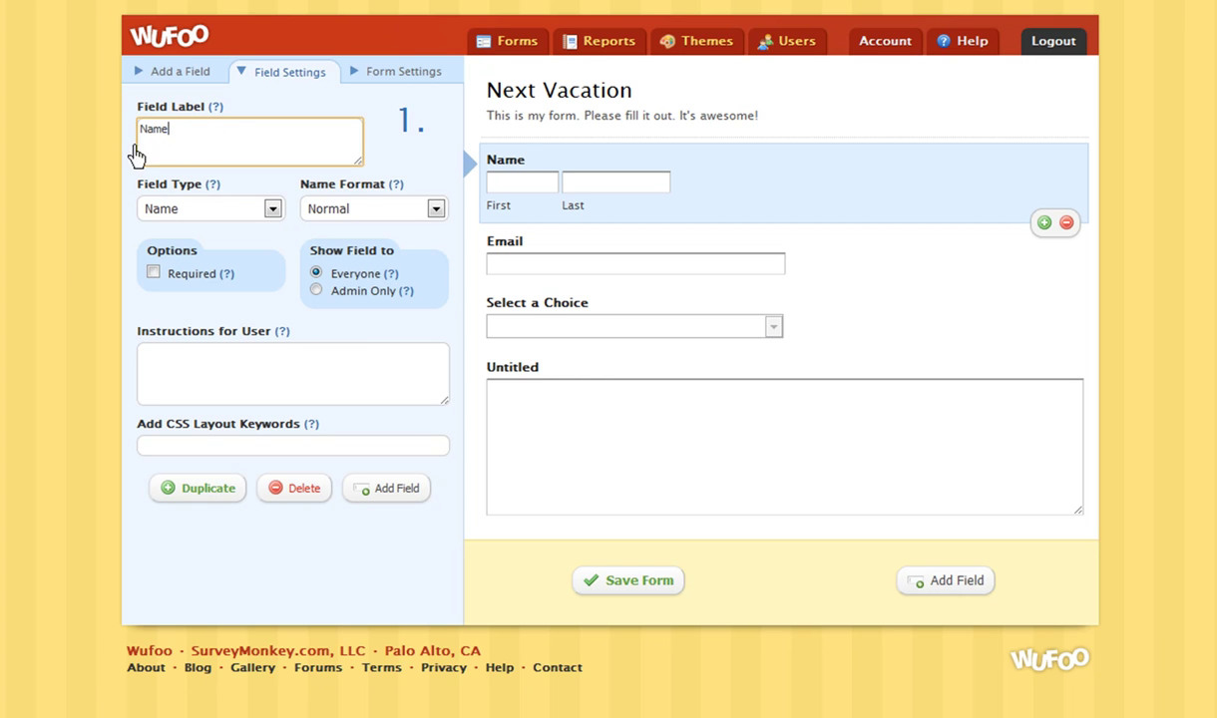
left_click(153, 272)
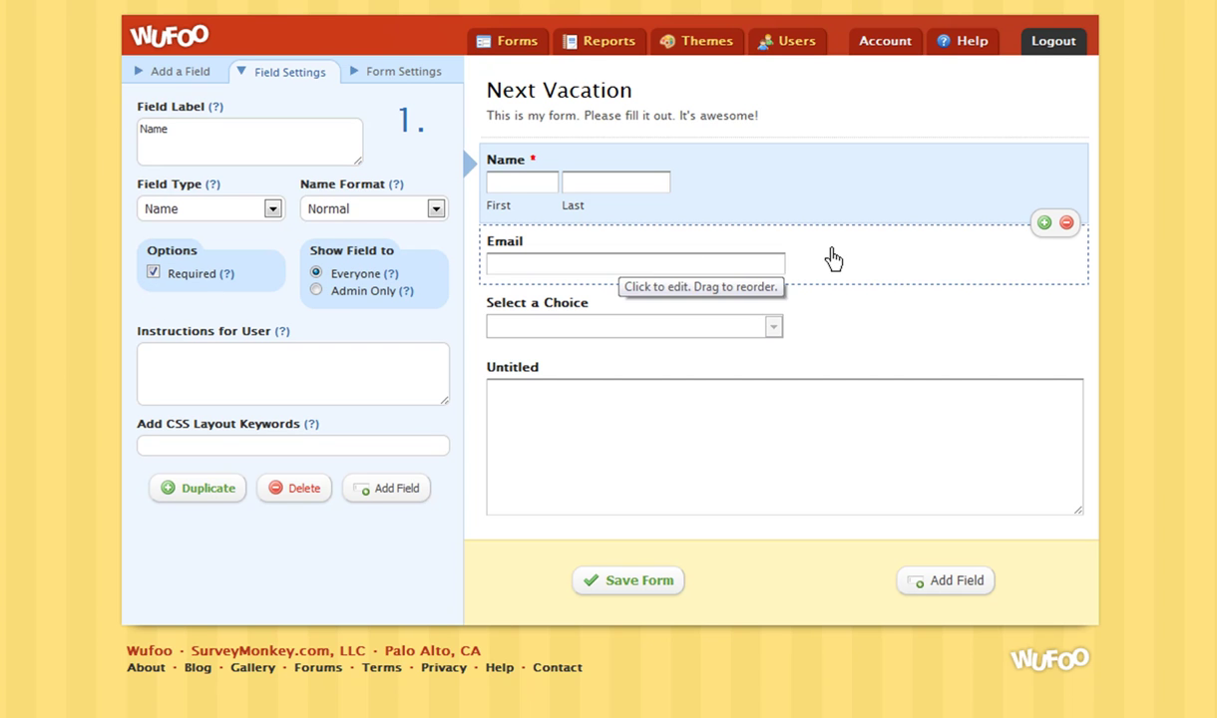
left_click(831, 258)
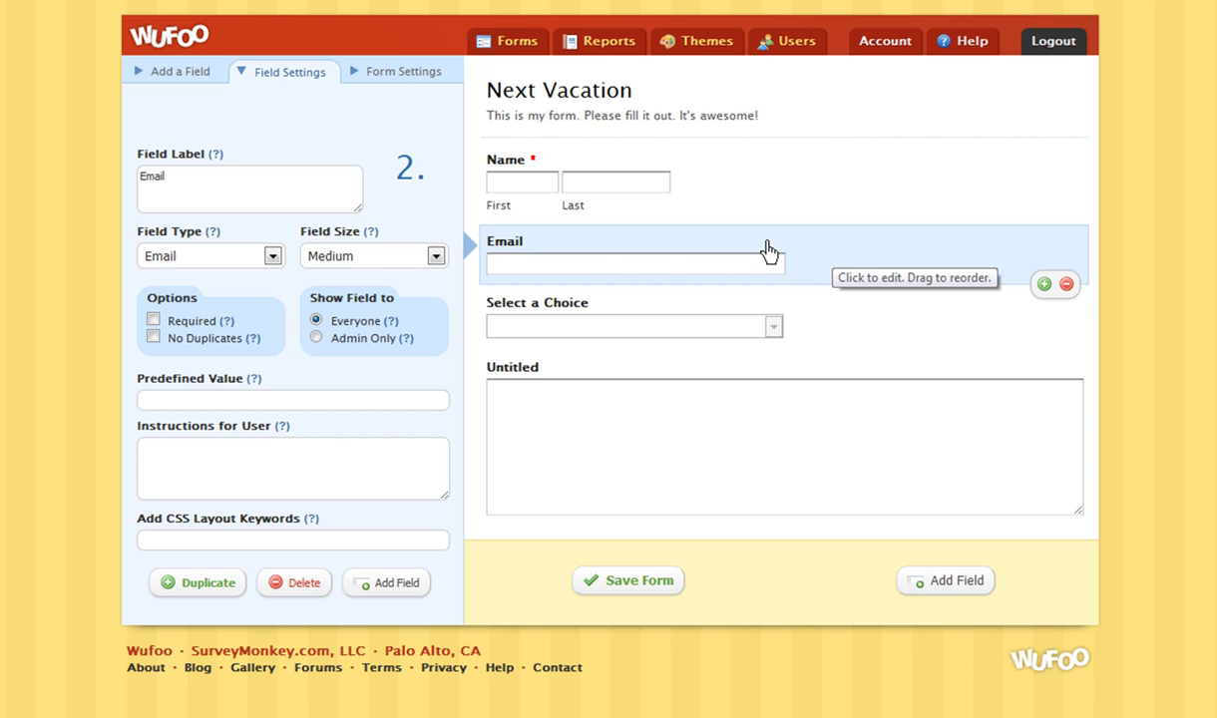
left_click(154, 338)
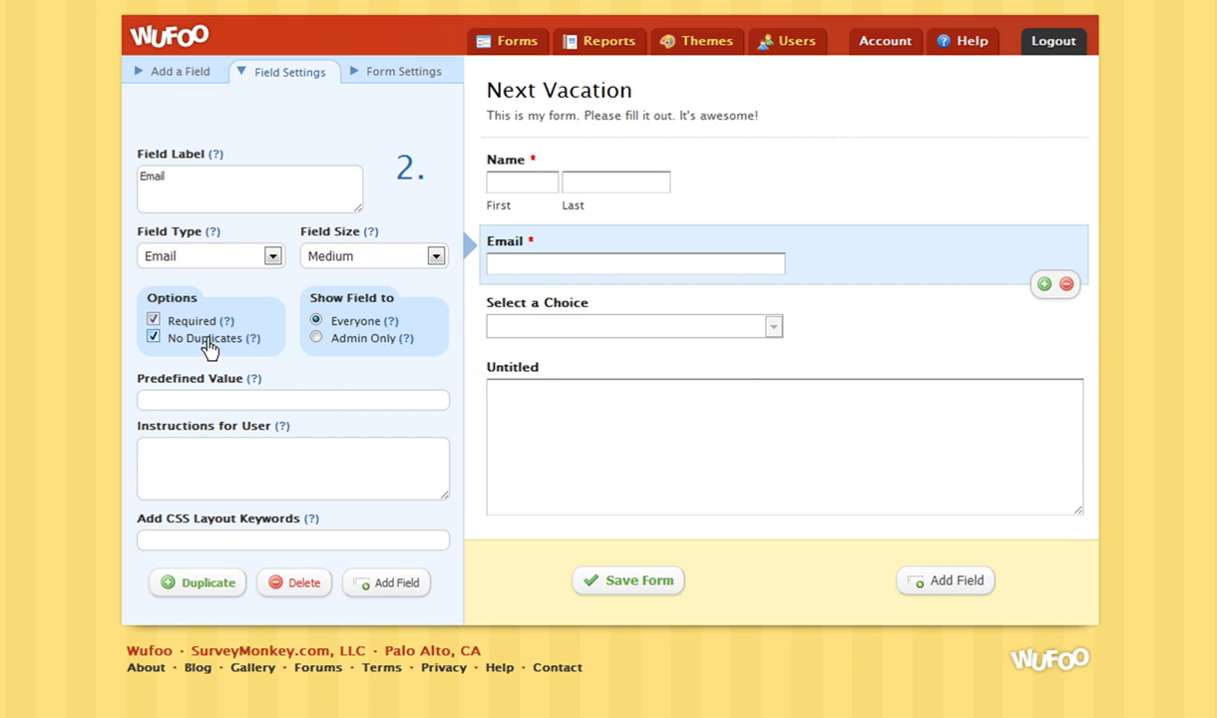
left_click(816, 331)
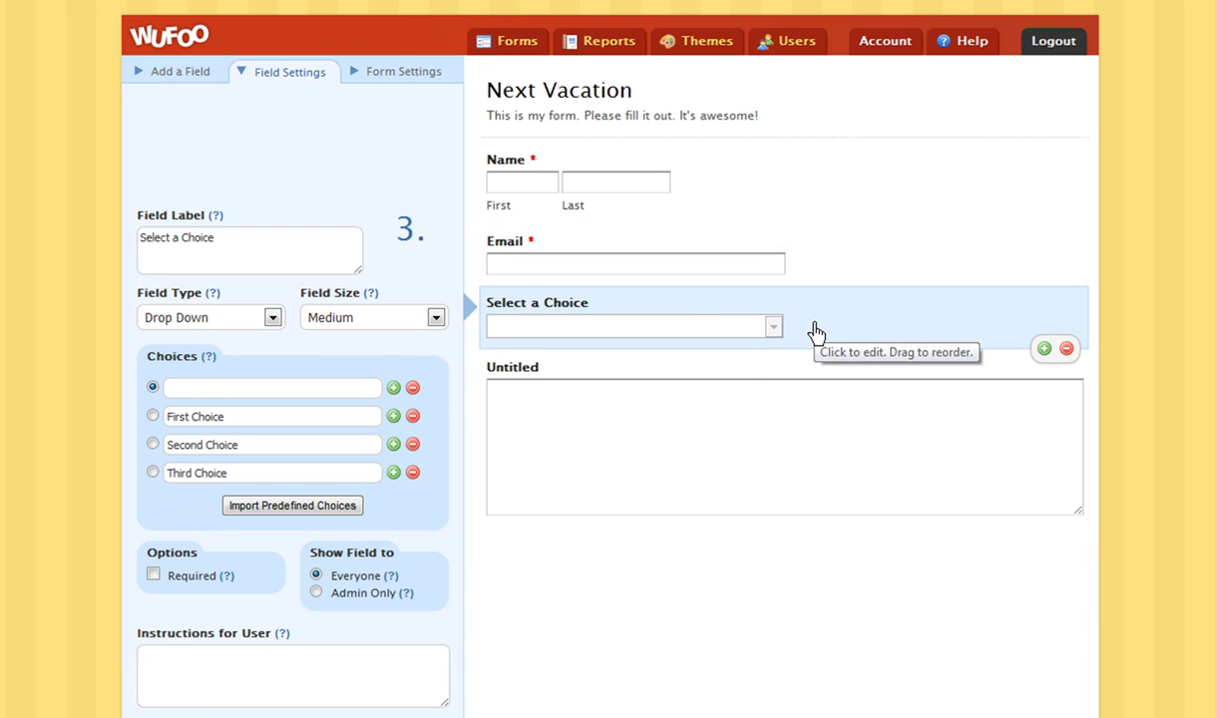
Relabel the dropdown 'Where are you going on your vacation?', keeping its size Medium.
left_click_drag(240, 242, 123, 251)
type("Wher")
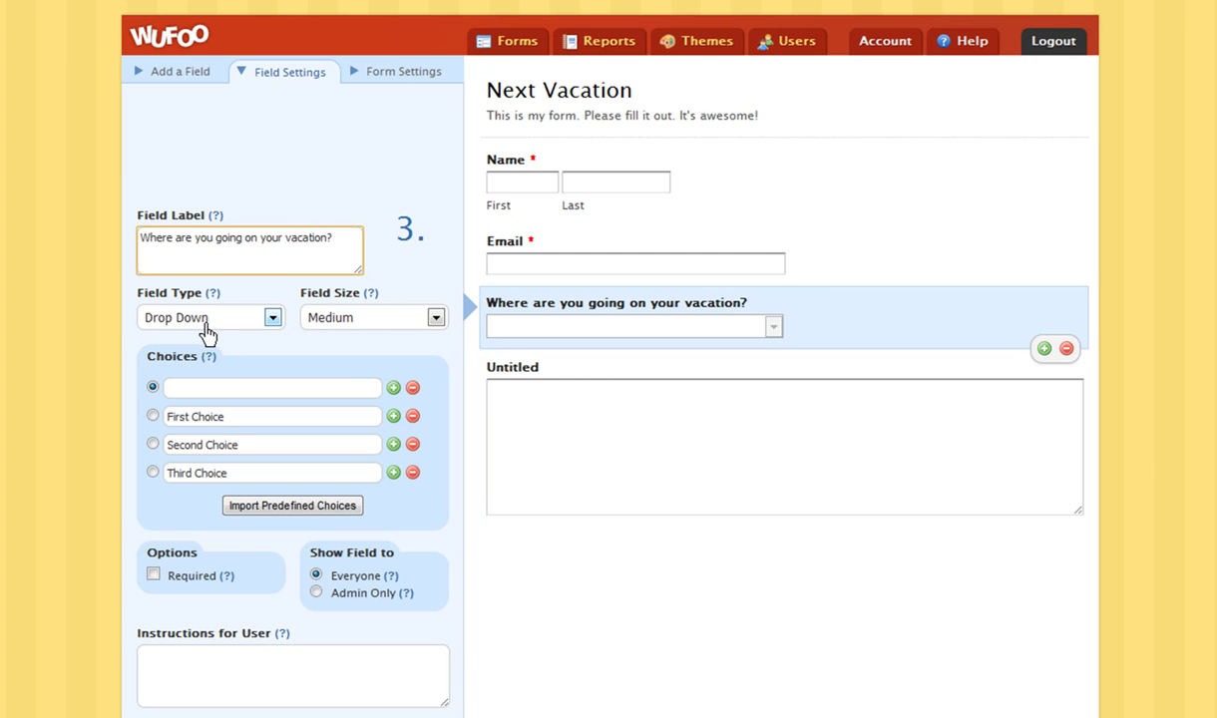
left_click(333, 325)
left_click(337, 338)
left_click(336, 329)
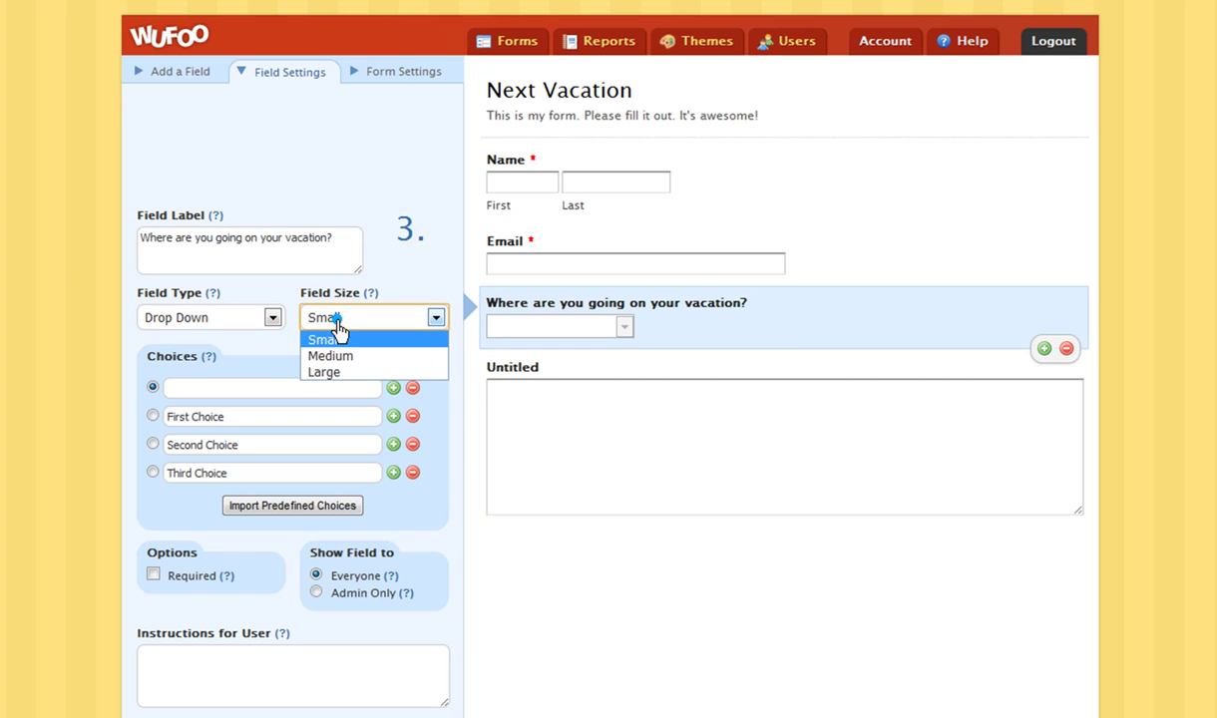
left_click(337, 354)
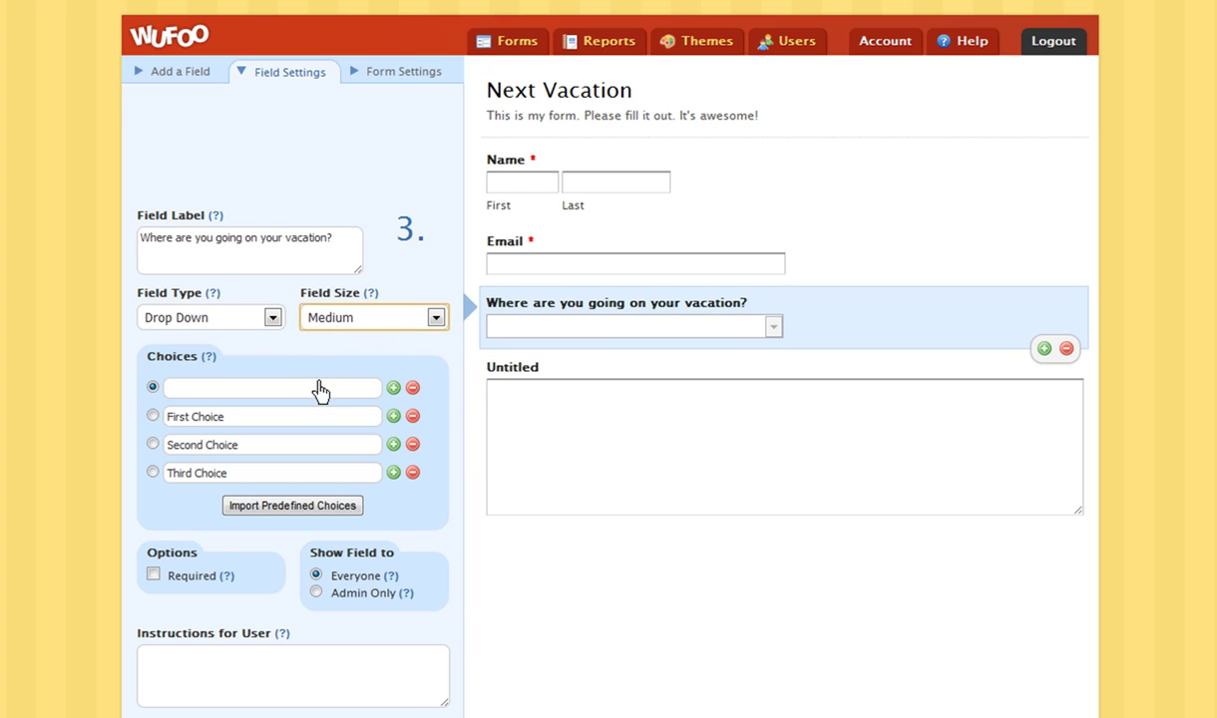
Bring up the Import Predefined Choices list for the dropdown's choices.
left_click(317, 388)
left_click(317, 417)
left_click(318, 444)
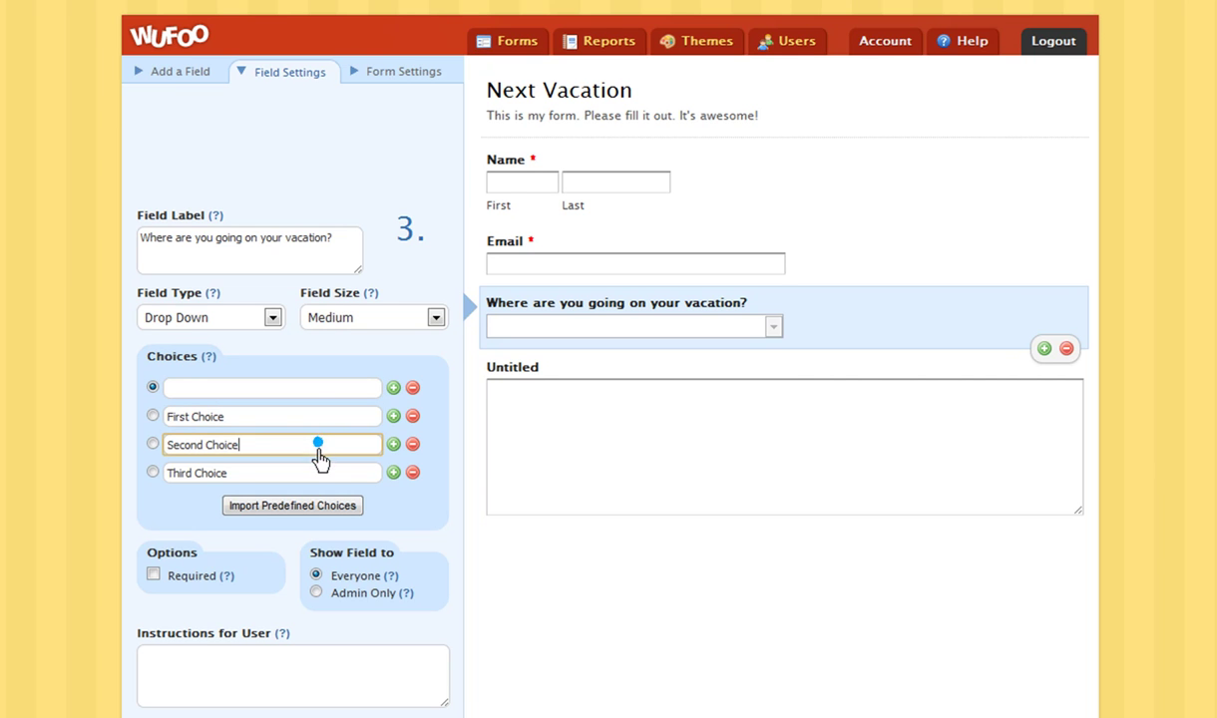
left_click(288, 511)
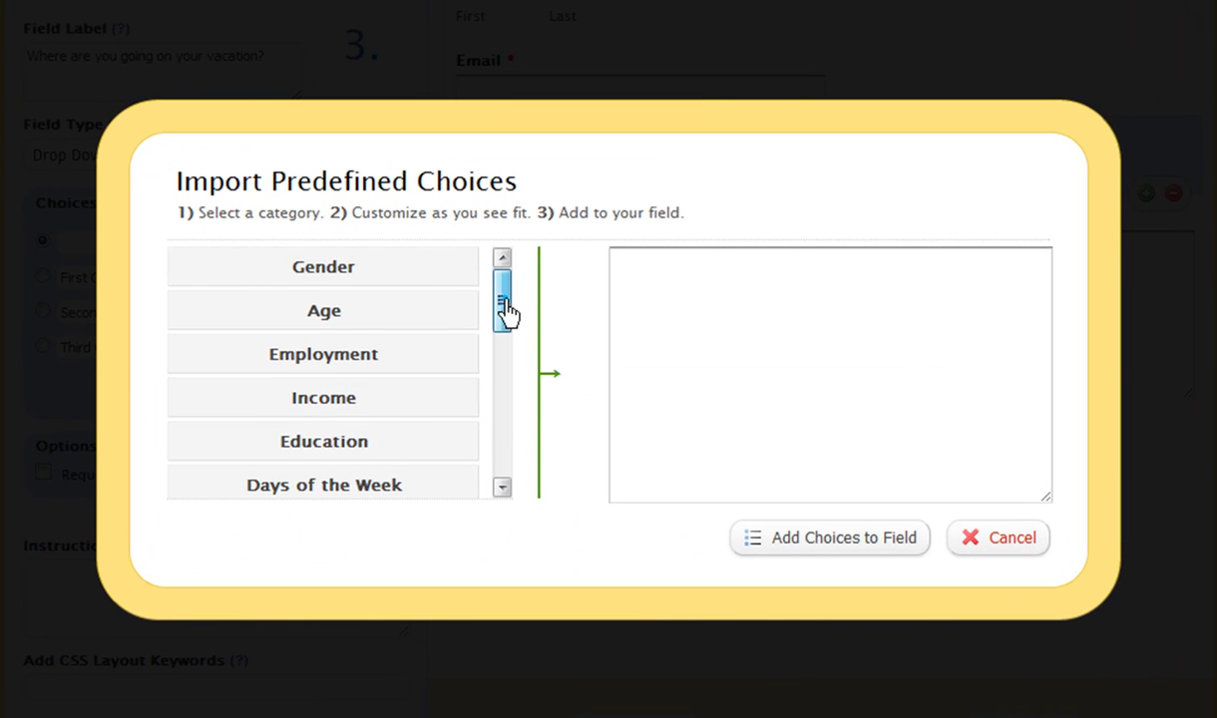
Import the predefined U.S. States list as the dropdown's choices.
left_click_drag(529, 443, 528, 466)
left_click_drag(506, 339, 509, 375)
left_click(452, 379)
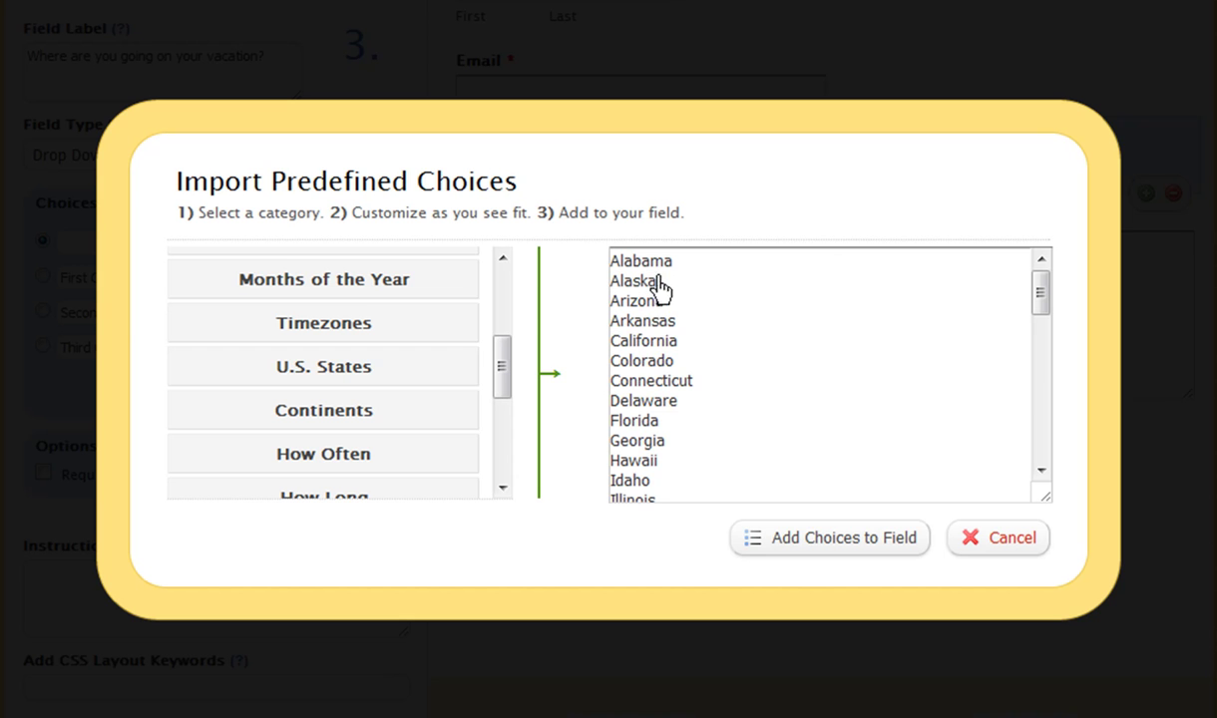
left_click(763, 544)
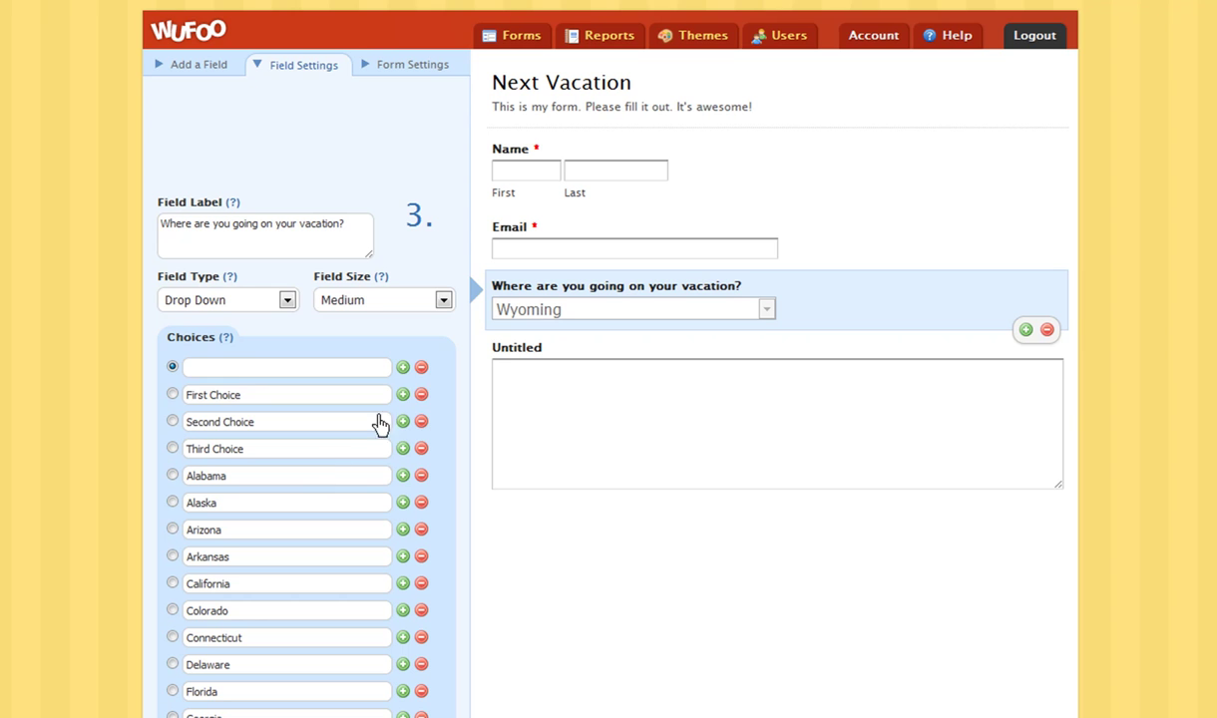
Delete the blank, First, Second and Third Choice placeholder rows from the dropdown.
left_click(421, 368)
left_click(421, 368)
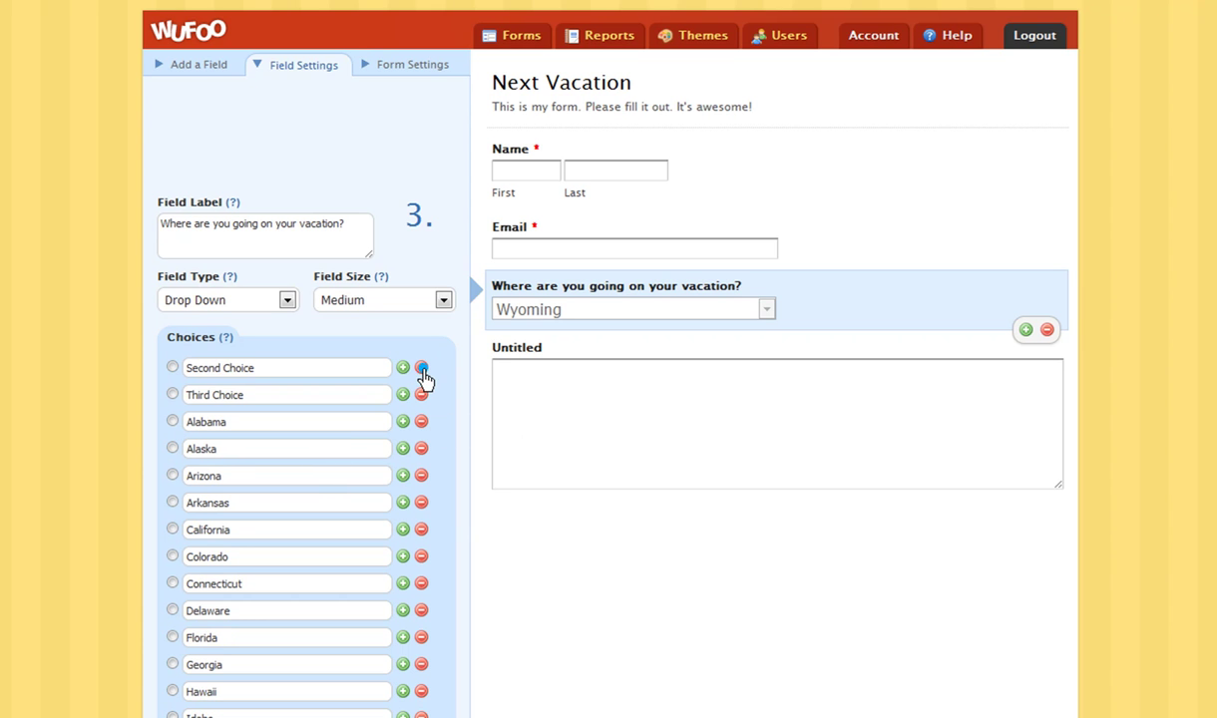
left_click(421, 369)
left_click(422, 369)
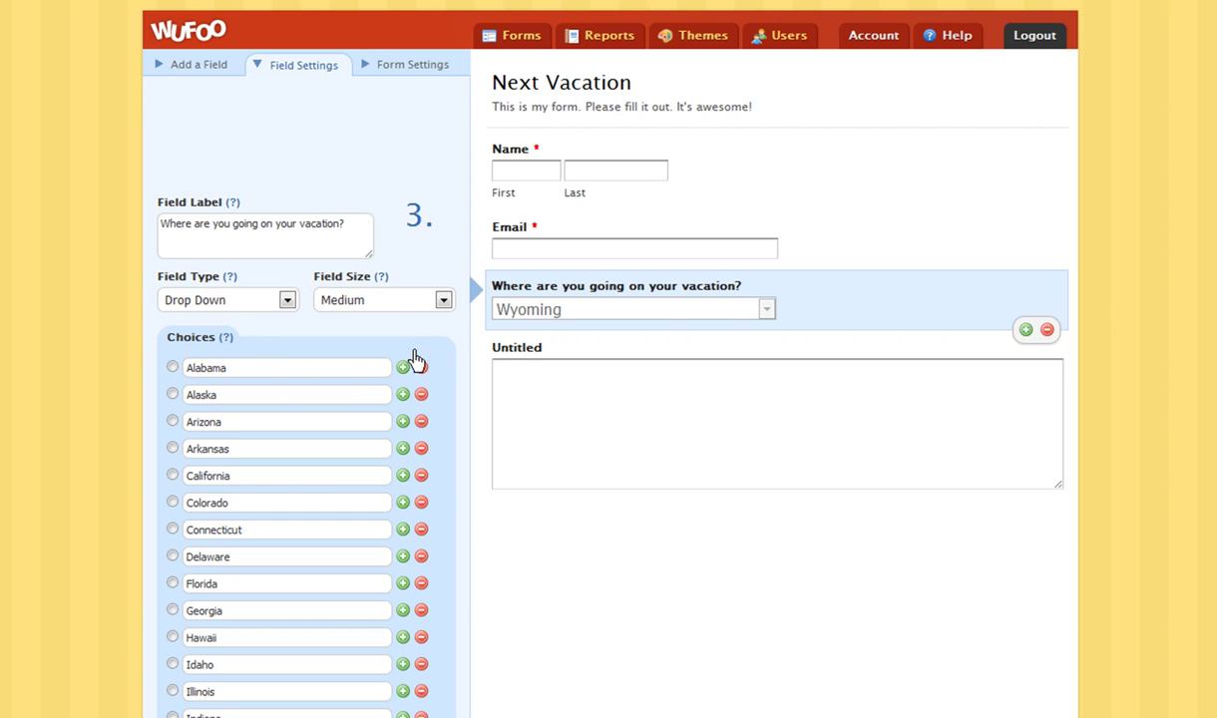
Relabel the paragraph field 'What are you planning to do there?' and save the form.
left_click(551, 412)
double_click(211, 284)
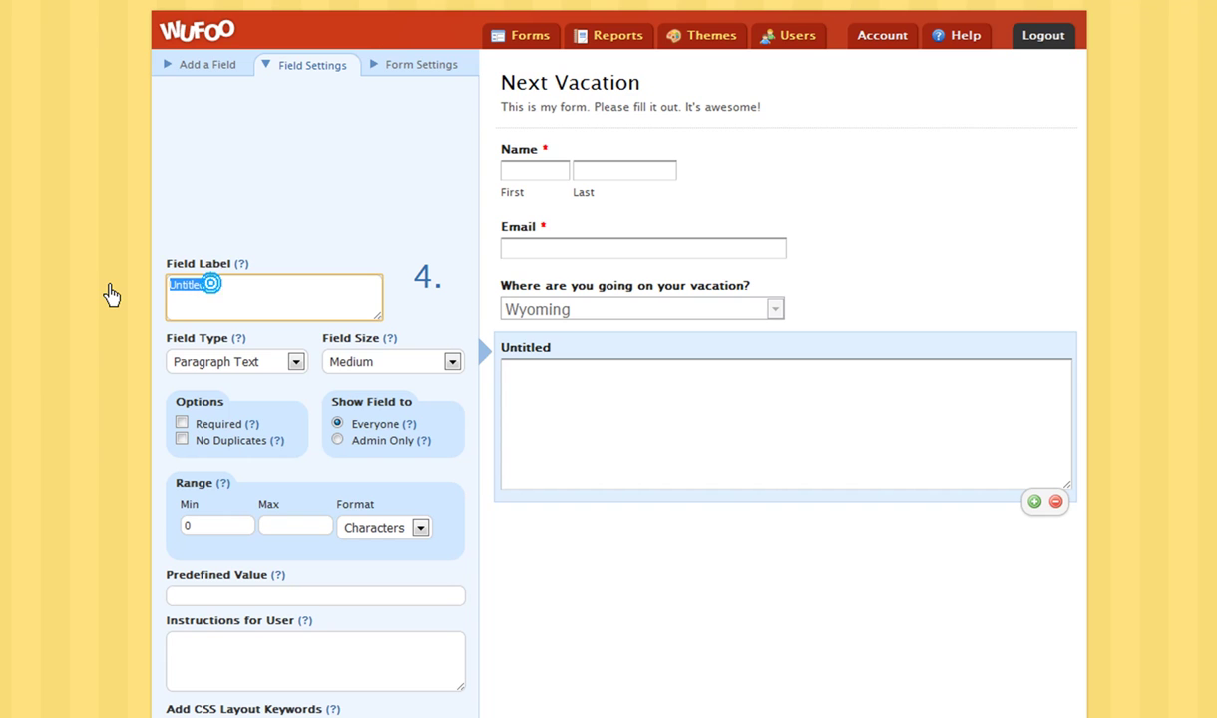
type("What are you planning to do there?")
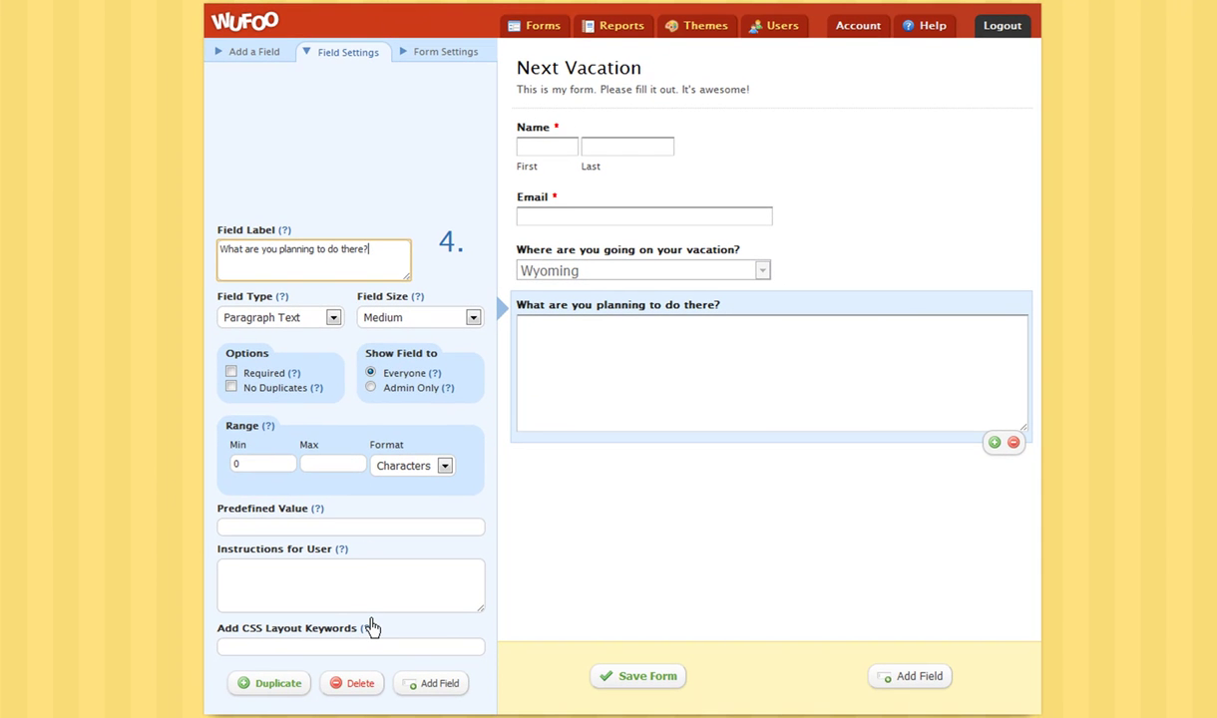
left_click(622, 686)
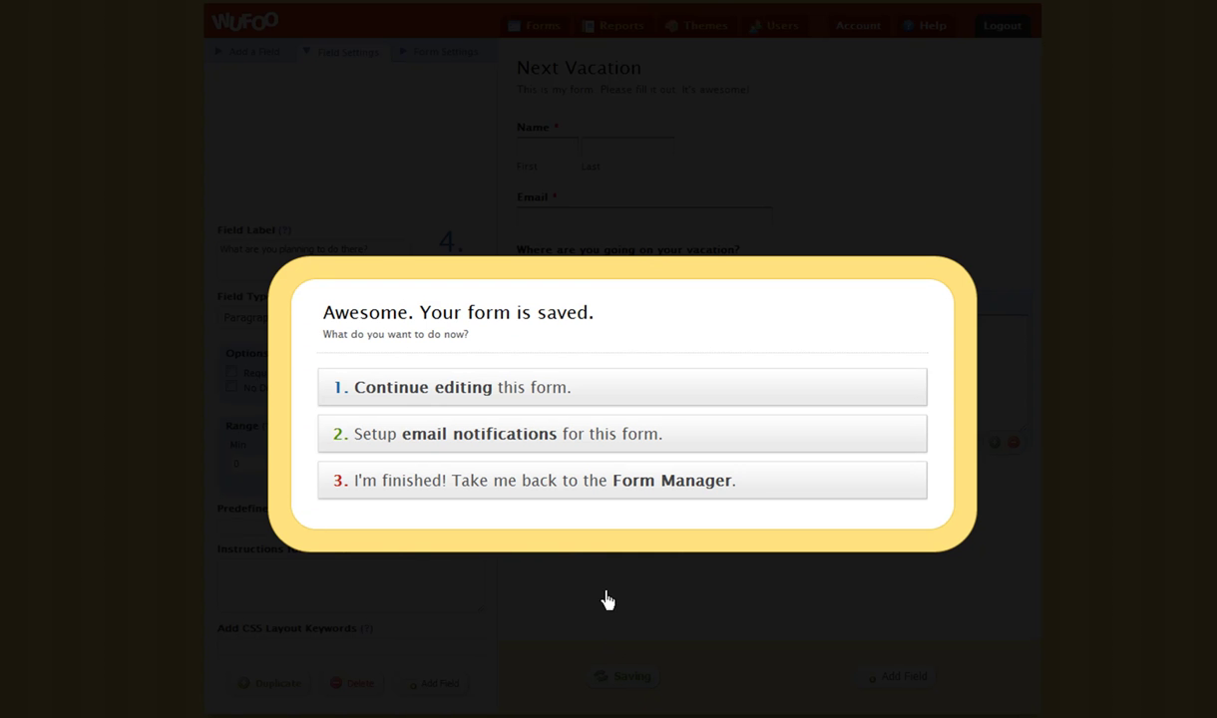
Copy the JavaScript Version embed code for Next Vacation from Wufoo's Code Manager.
left_click(612, 488)
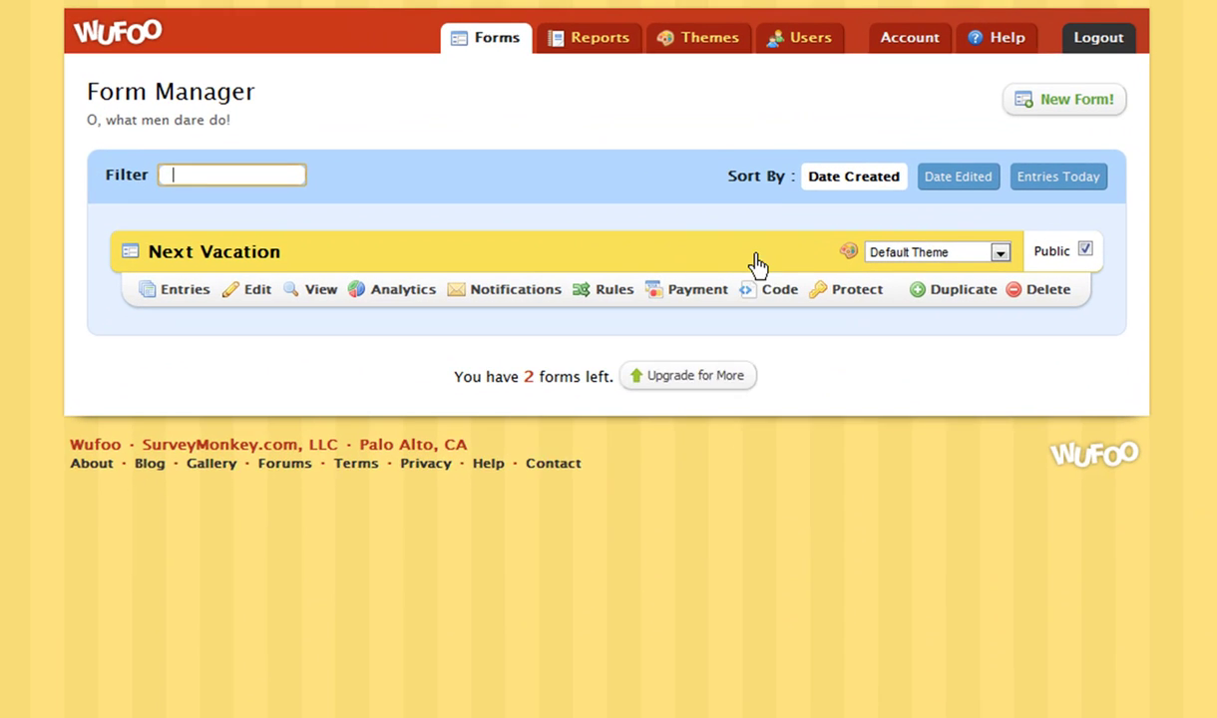
left_click(774, 319)
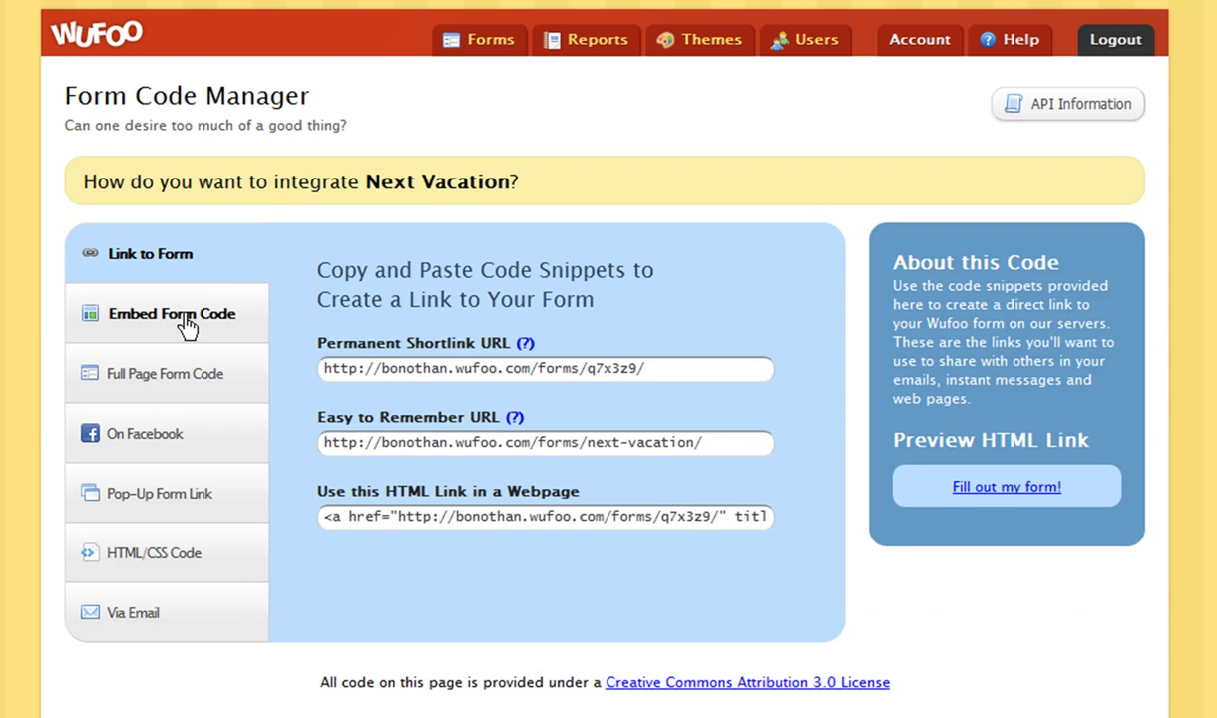
left_click(166, 317)
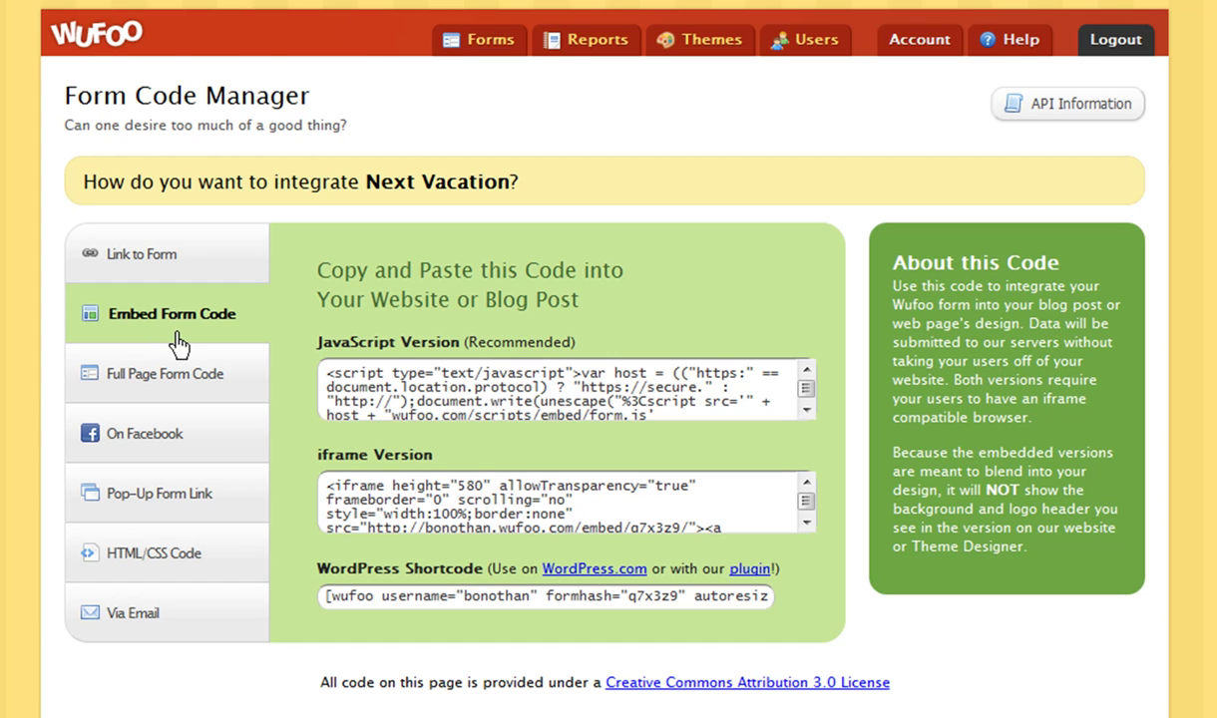
left_click(392, 399)
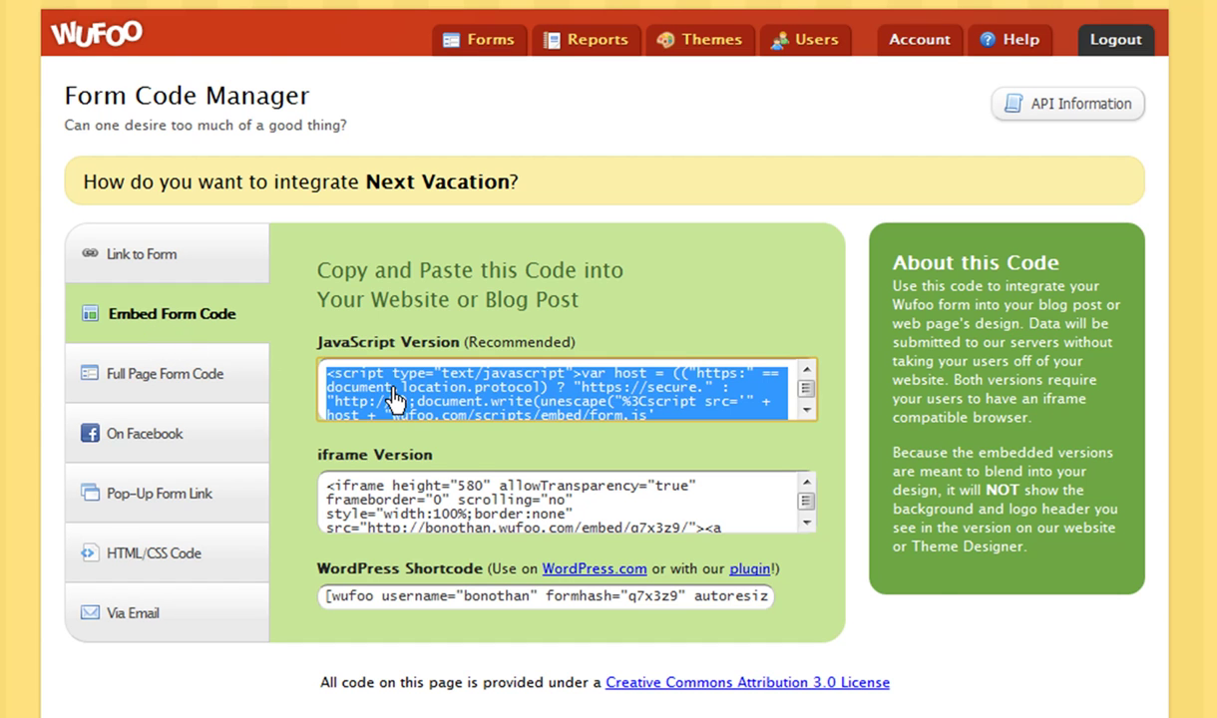
right_click(392, 399)
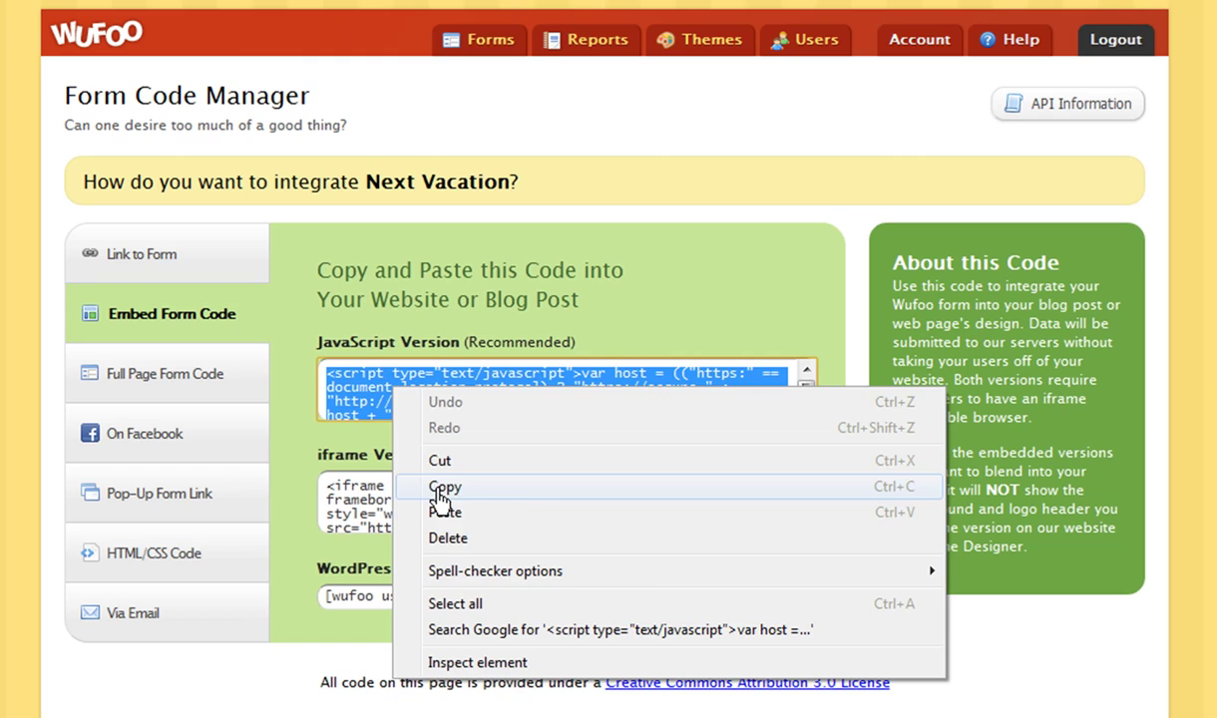
left_click(429, 488)
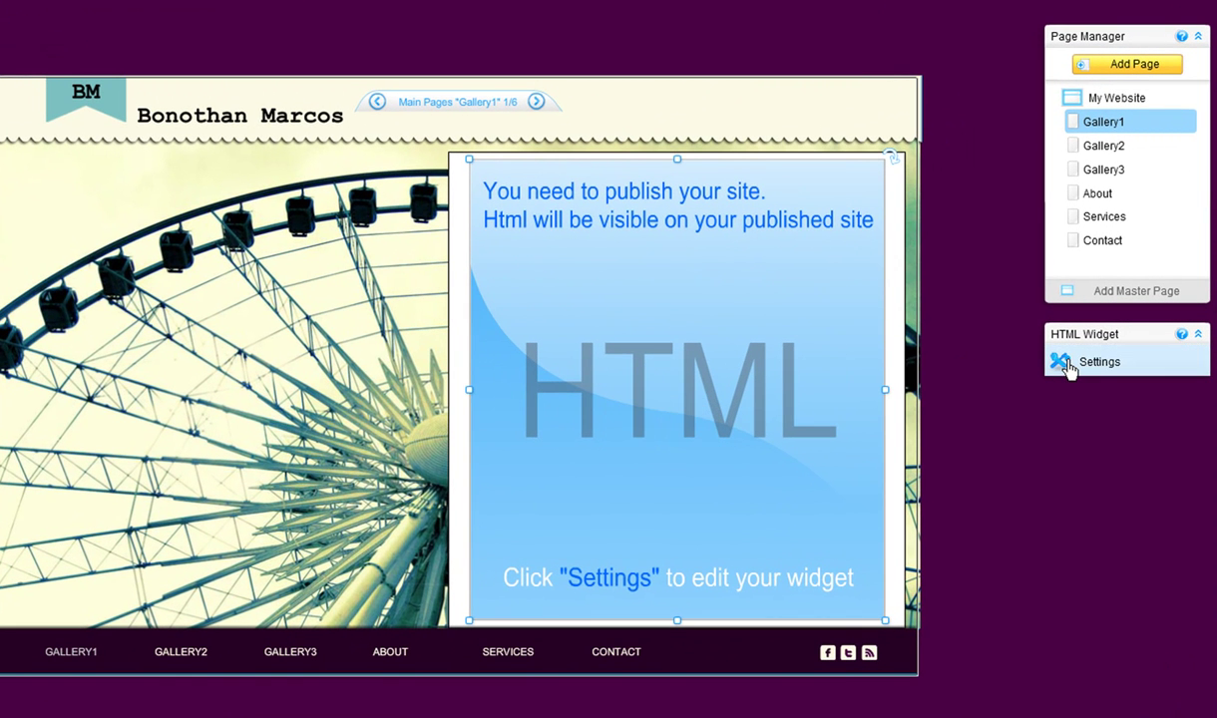
Paste the Wufoo embed code into the HTML widget's settings, confirm, and save the site.
left_click(1067, 365)
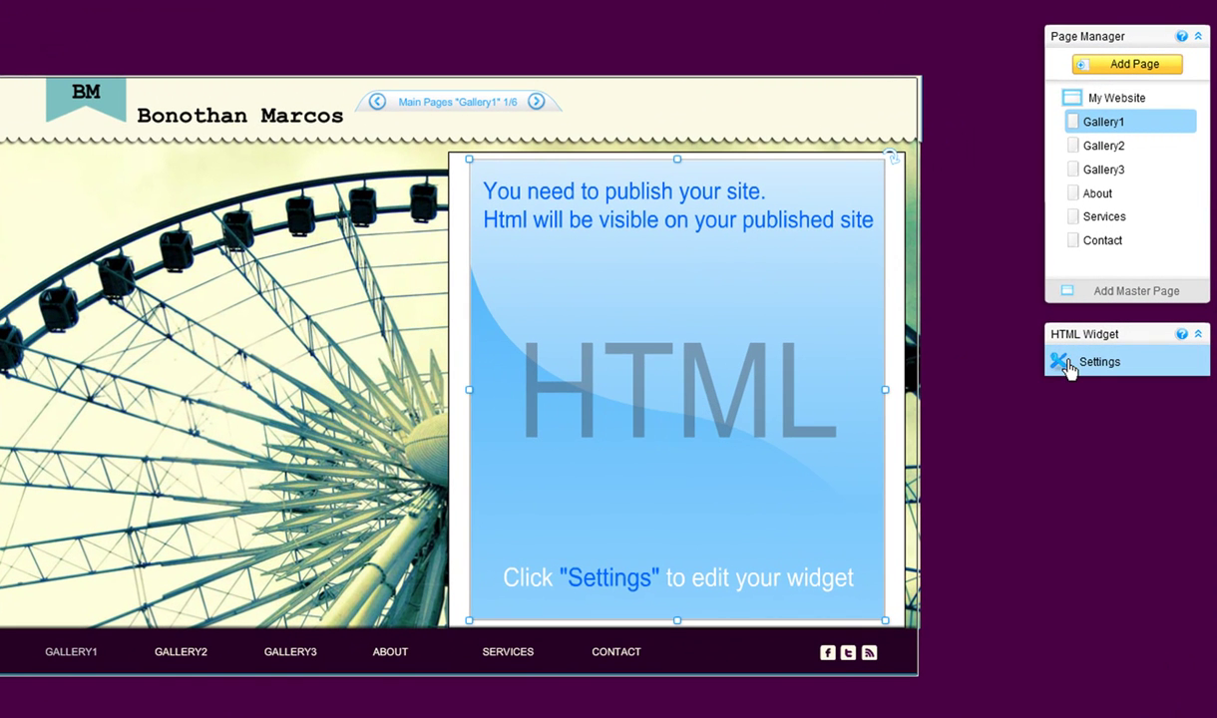
left_click(818, 257)
key("ctrl+v")
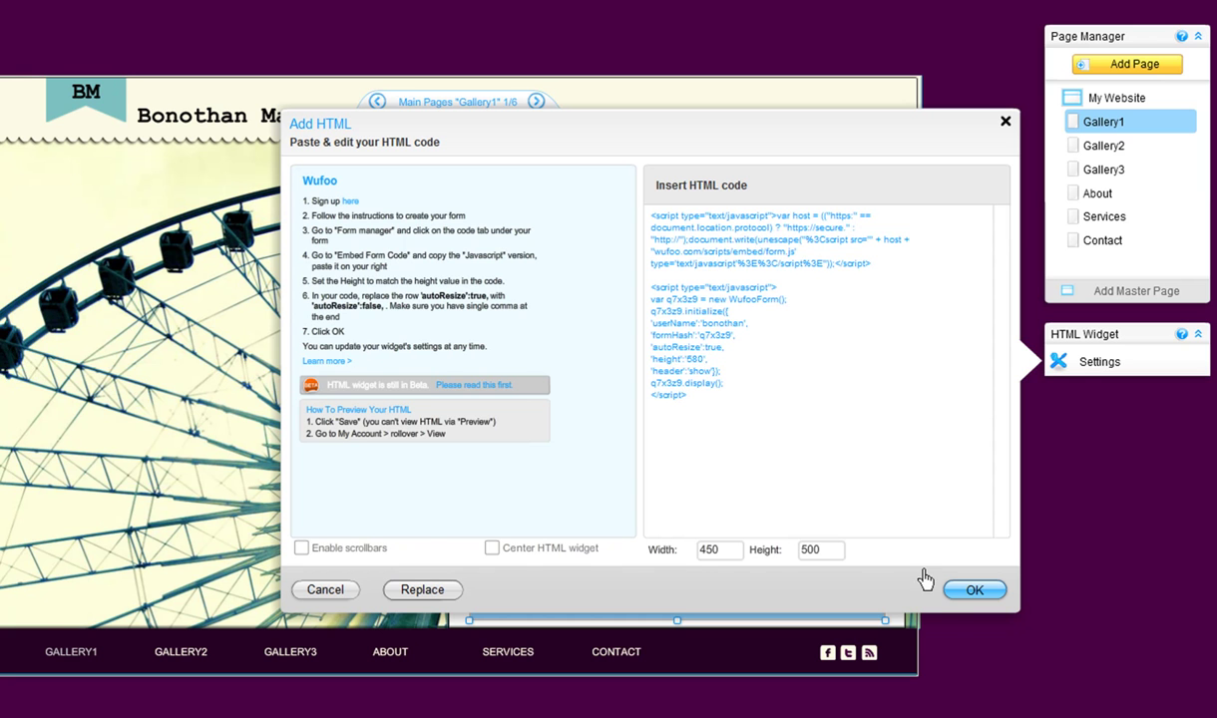
left_click(953, 591)
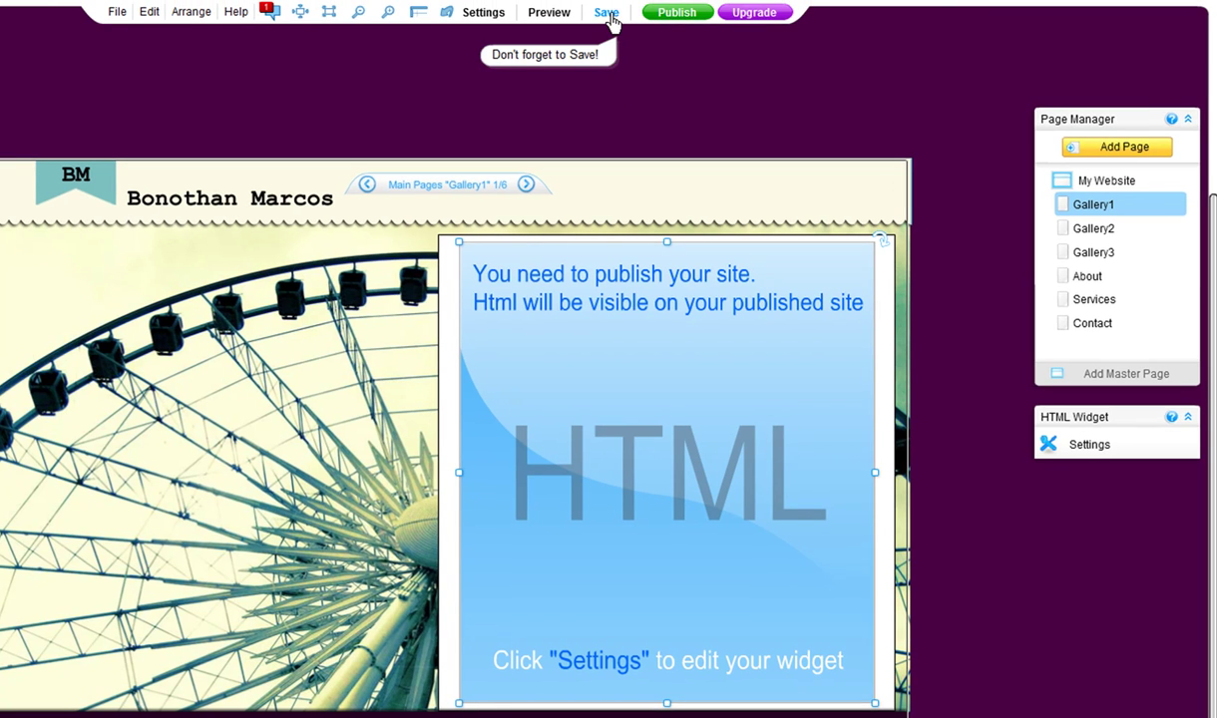
left_click(607, 13)
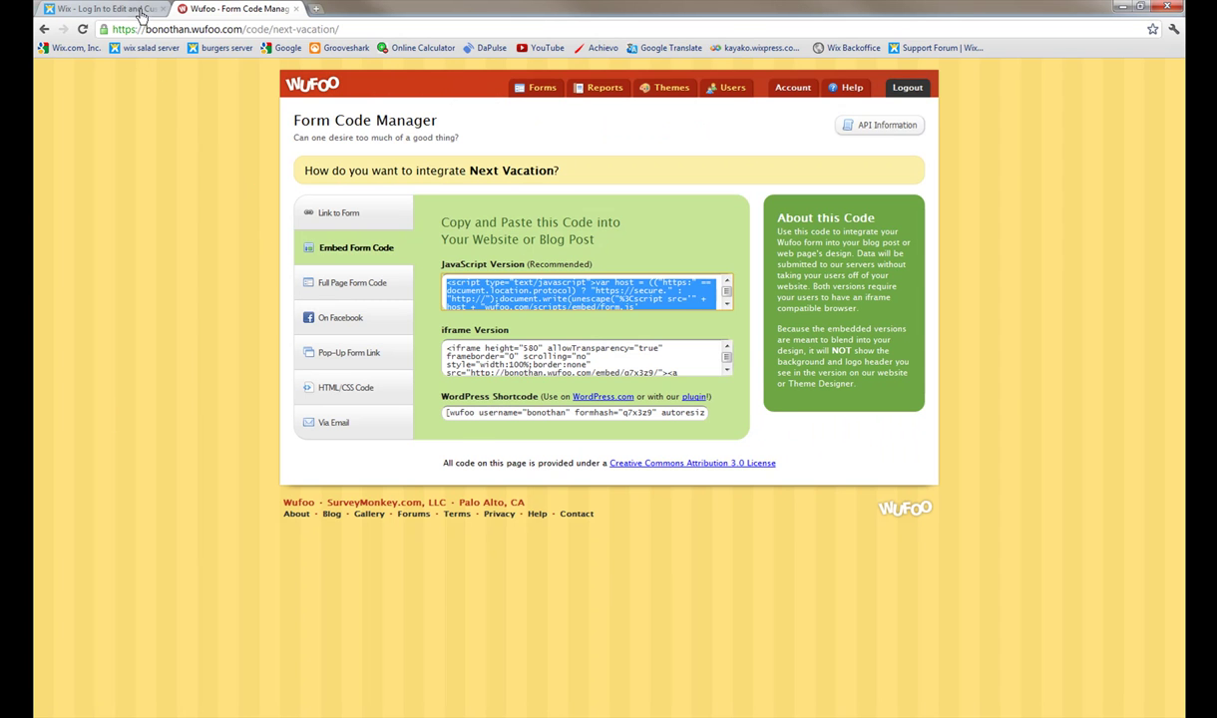
View the live marcos-photography site and test the name, email, state list and plans fields.
left_click(143, 12)
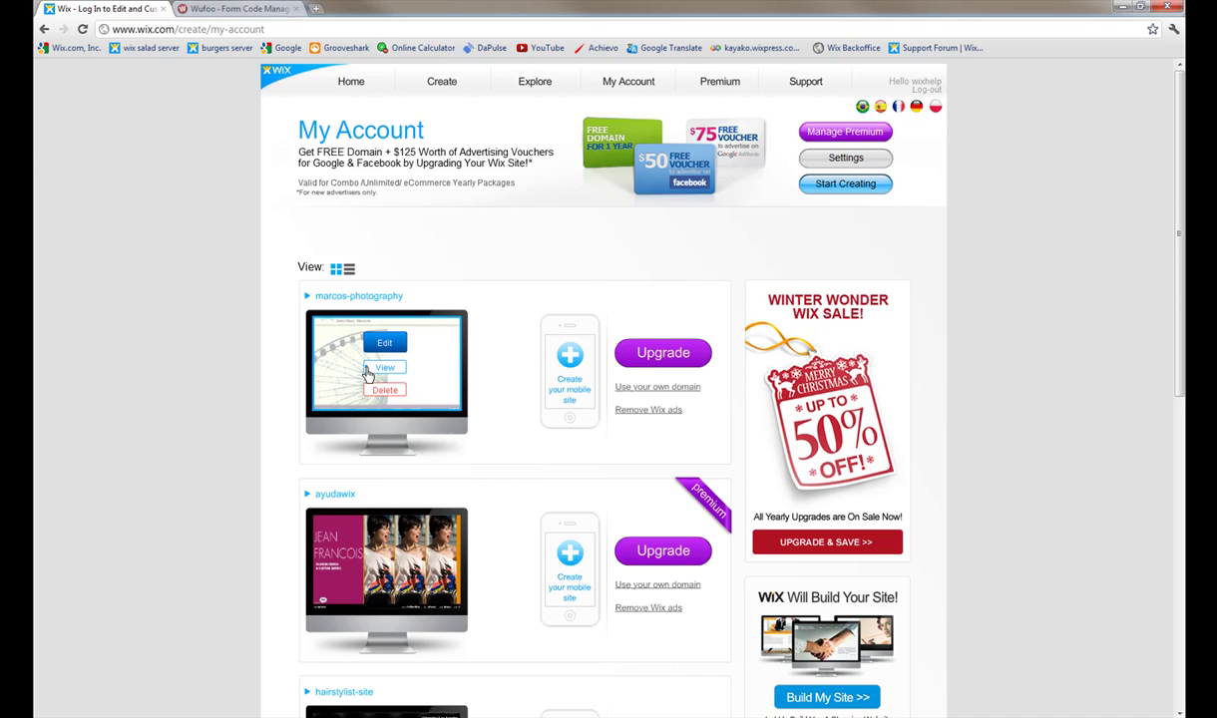
left_click(385, 368)
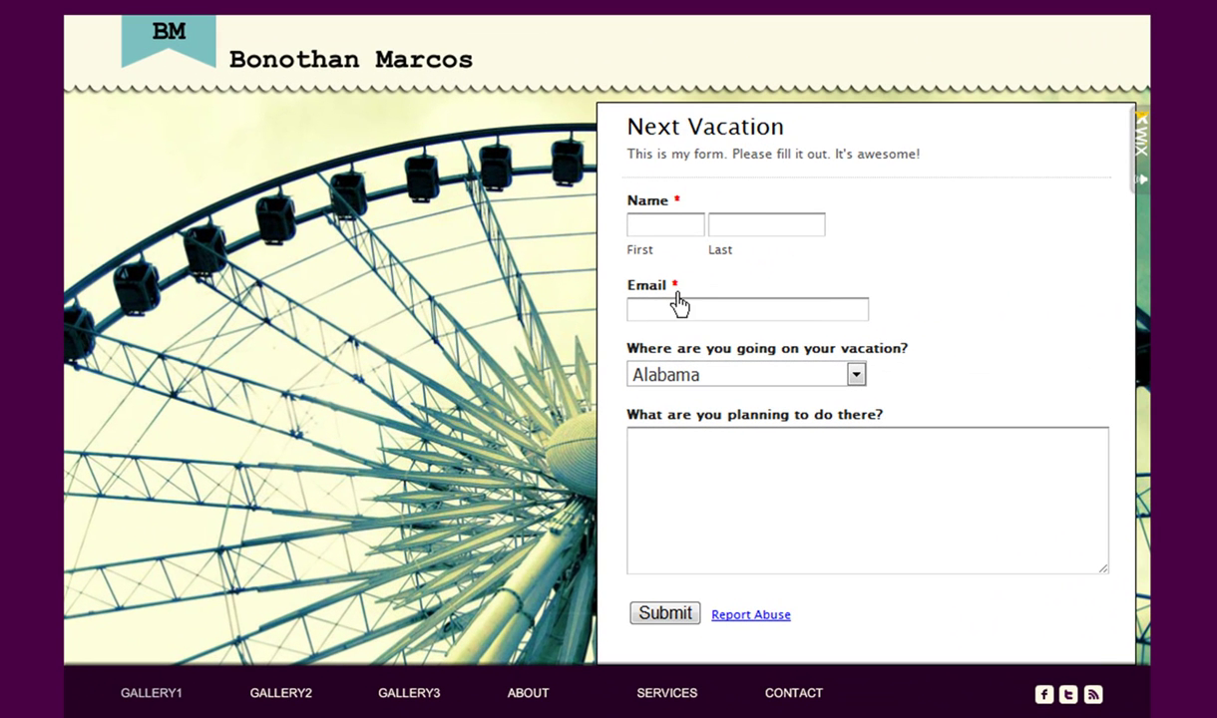
left_click(664, 221)
left_click(665, 309)
left_click(663, 375)
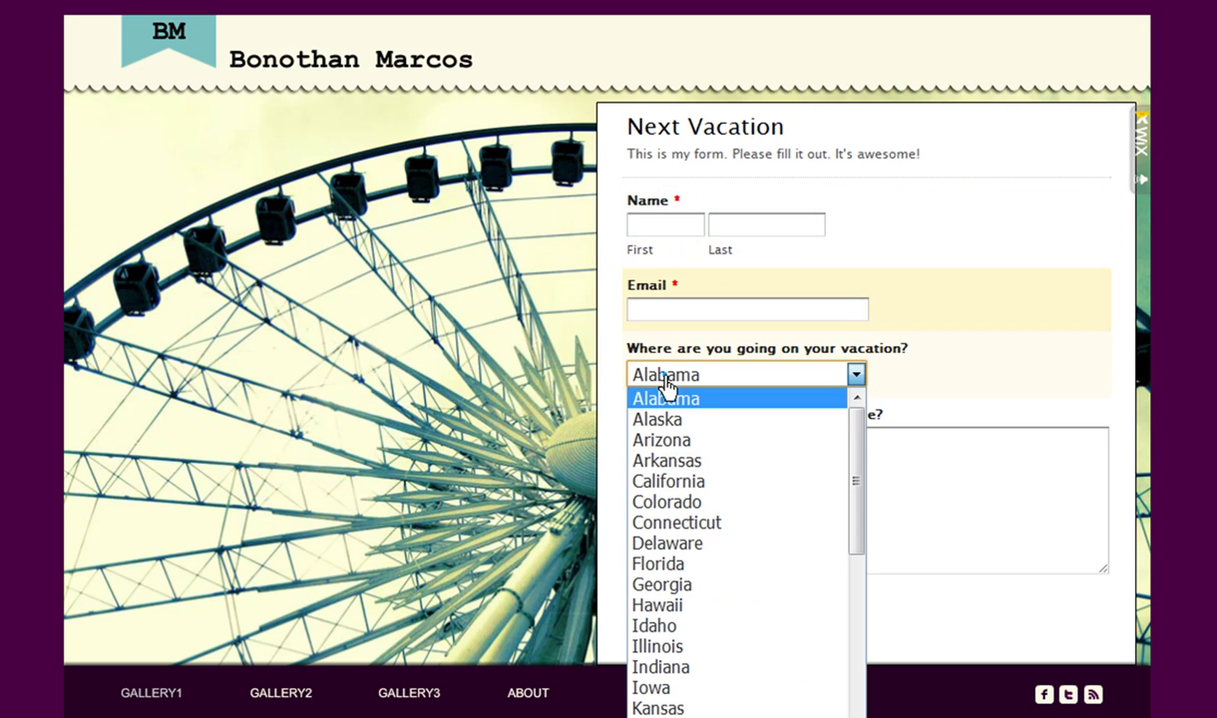
scroll(697, 566, "down", 10)
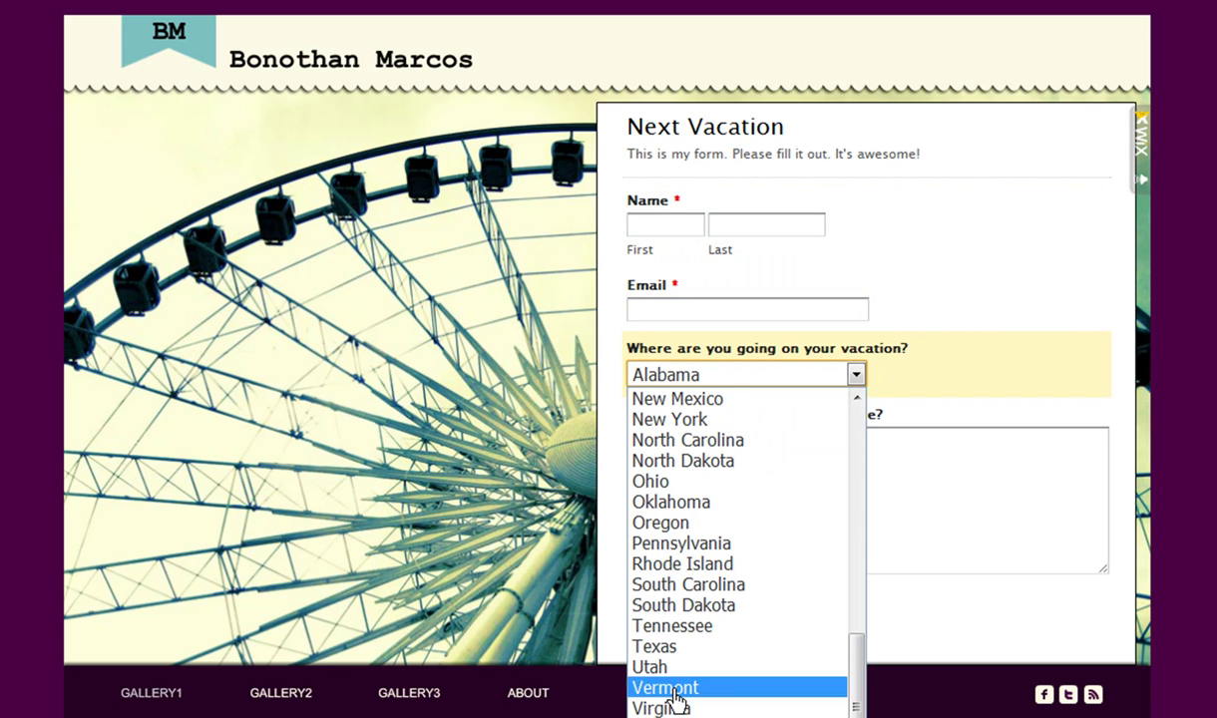
left_click(910, 483)
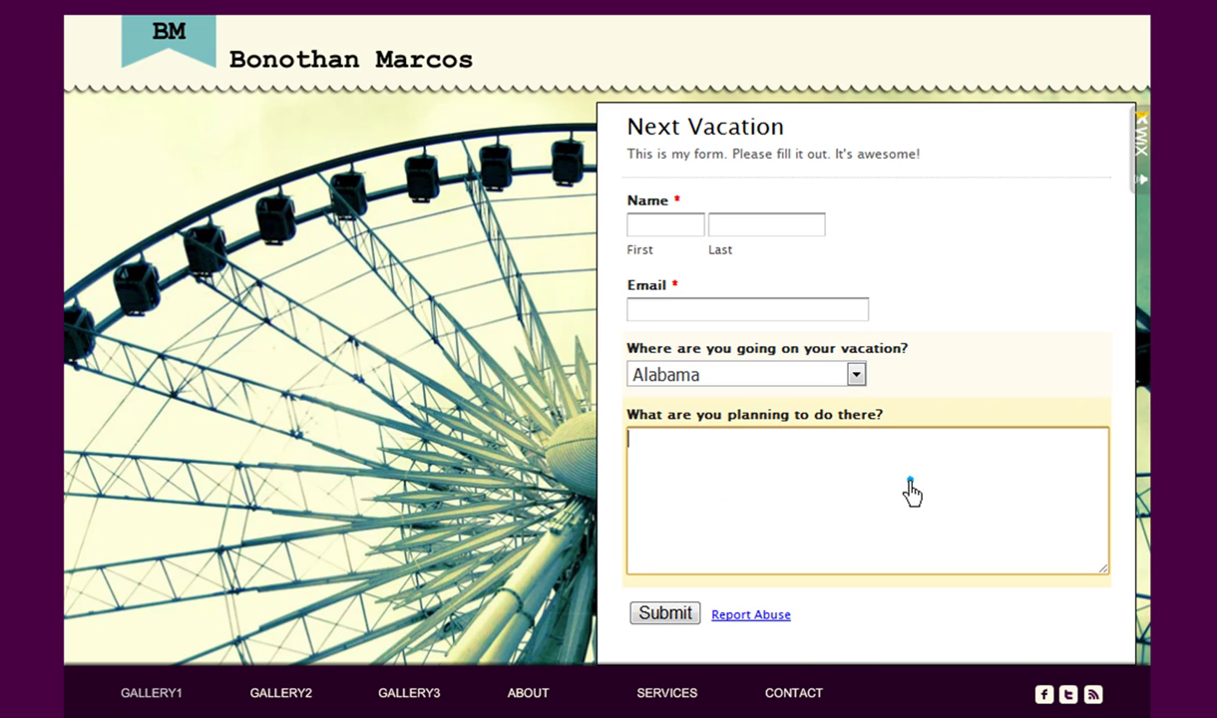